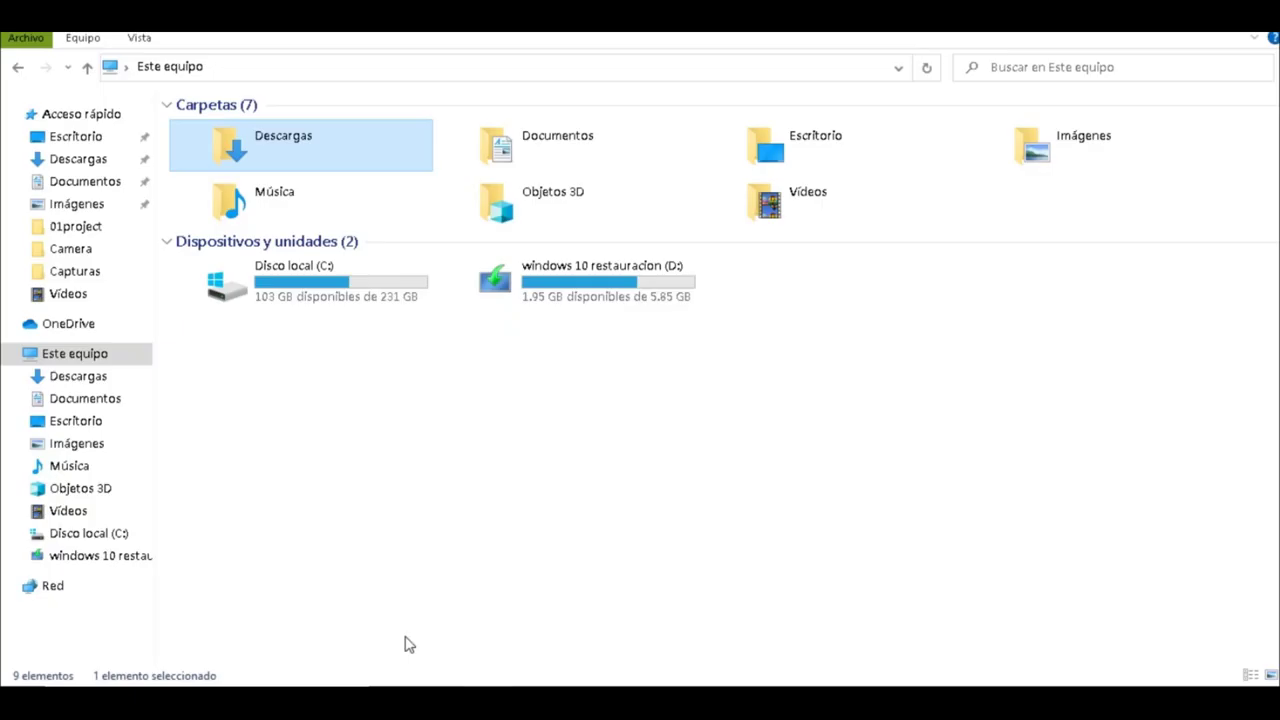
Step: Open the performance options from this computer's advanced system settings
{"action": "left_click", "coordinate": [57, 361]}
{"action": "right_click", "coordinate": [57, 359]}
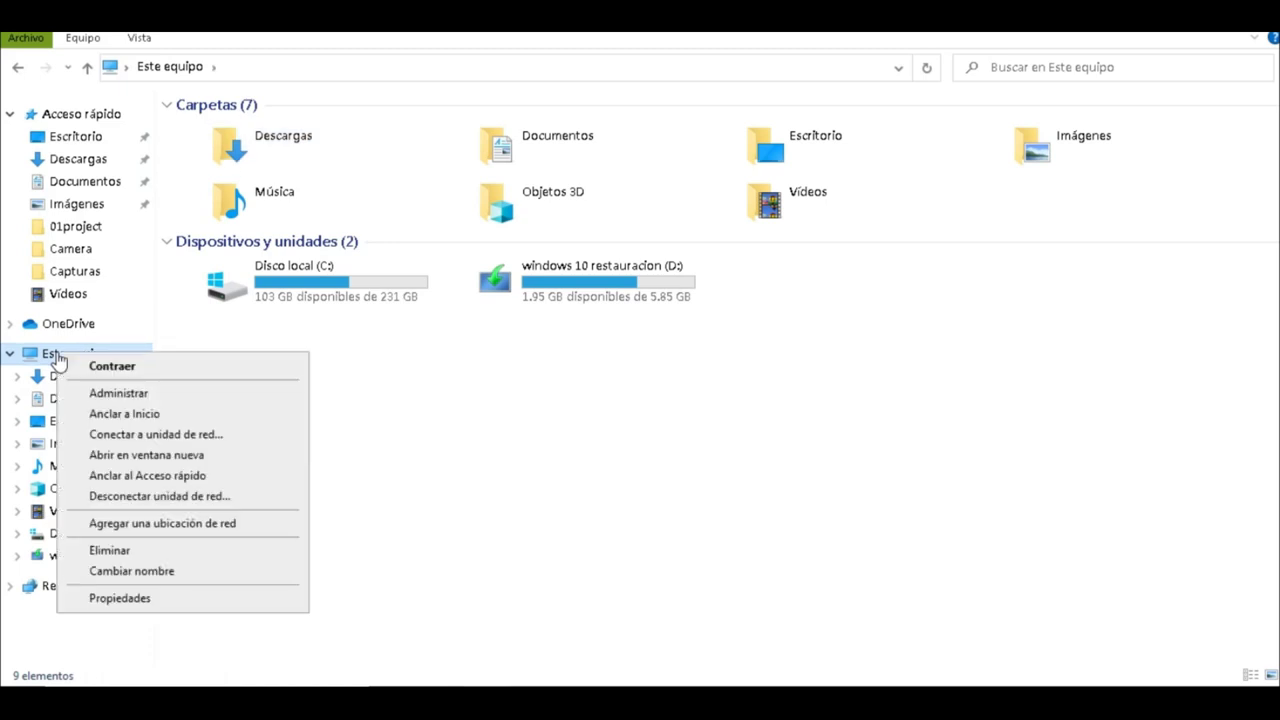
{"action": "left_click", "coordinate": [119, 609]}
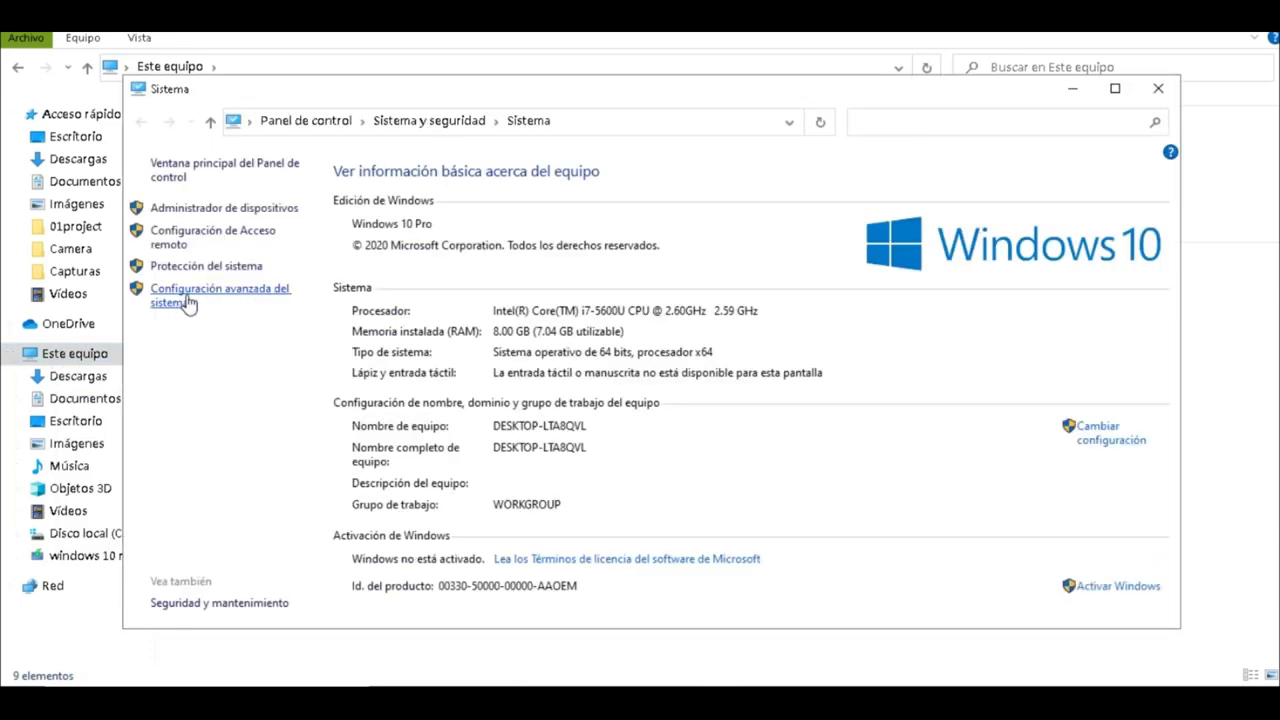
{"action": "left_click", "coordinate": [252, 300]}
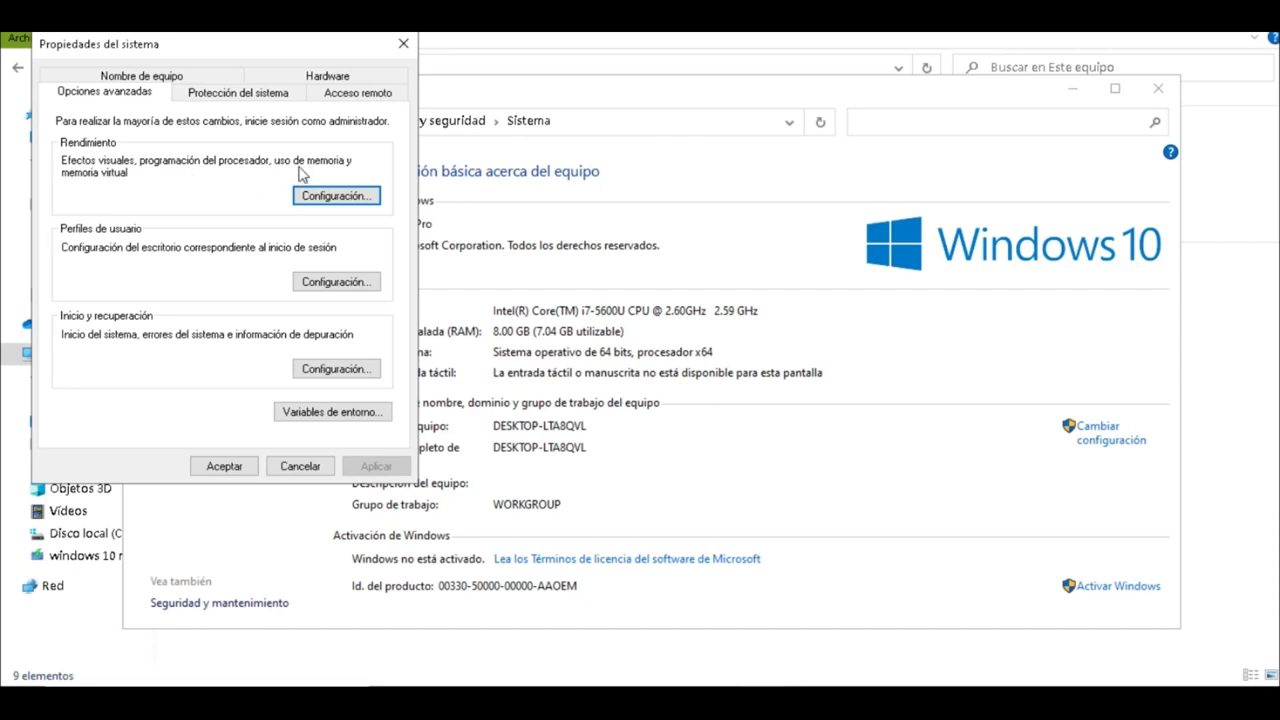
{"action": "left_click", "coordinate": [312, 204]}
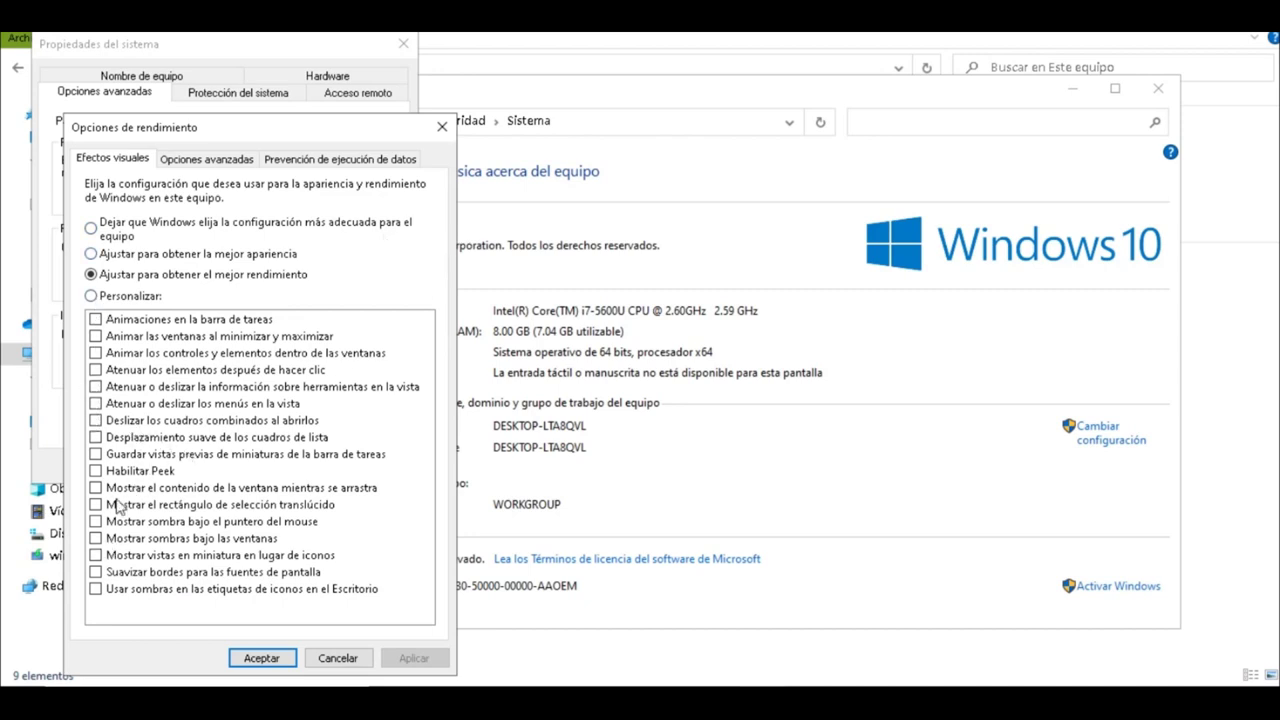
Step: Set the visual effects to "Ajustar para obtener el mejor rendimiento", apply the change and close the system properties
{"action": "left_click_drag", "start_coordinate": [251, 131], "coordinate": [531, 86]}
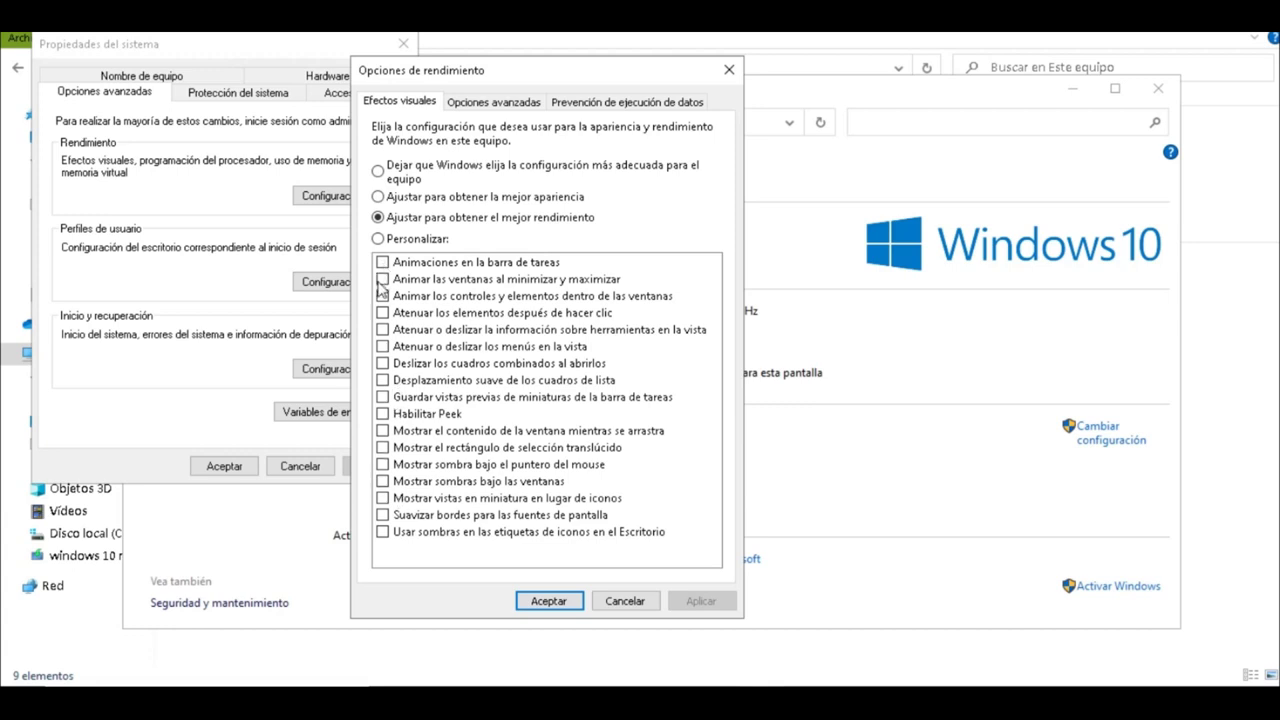
{"action": "left_click", "coordinate": [378, 198]}
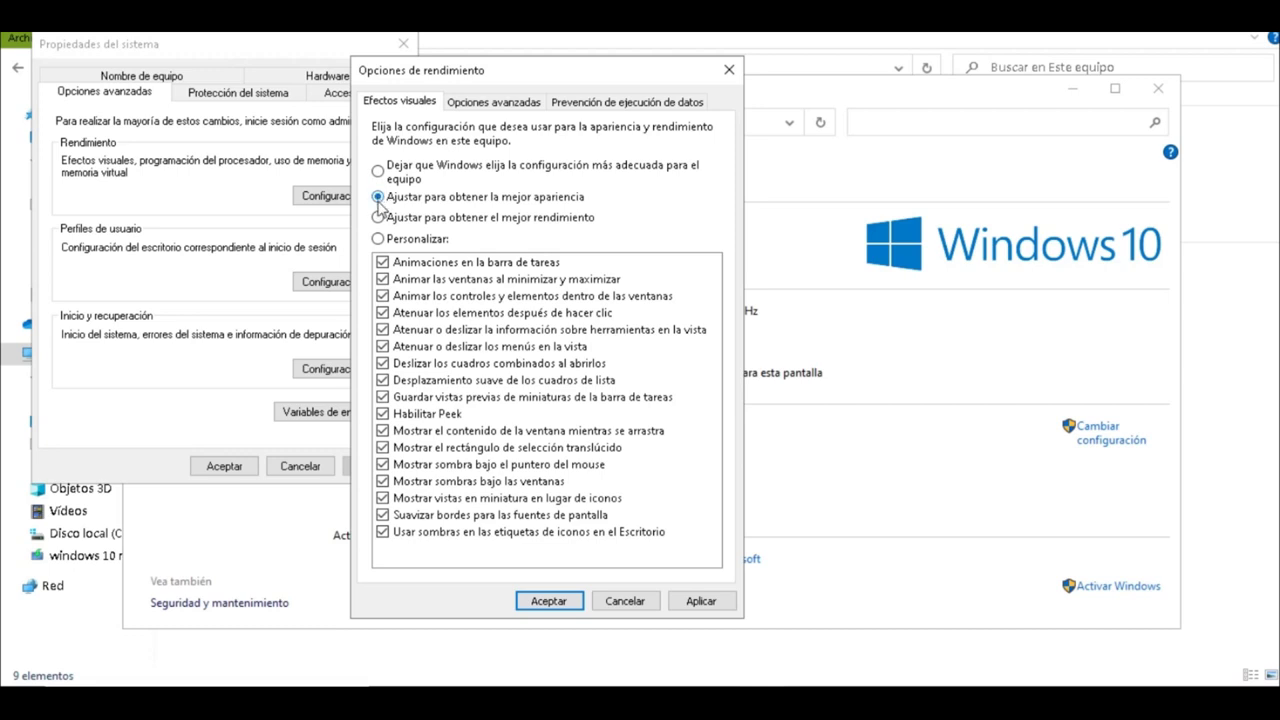
{"action": "left_click", "coordinate": [379, 217]}
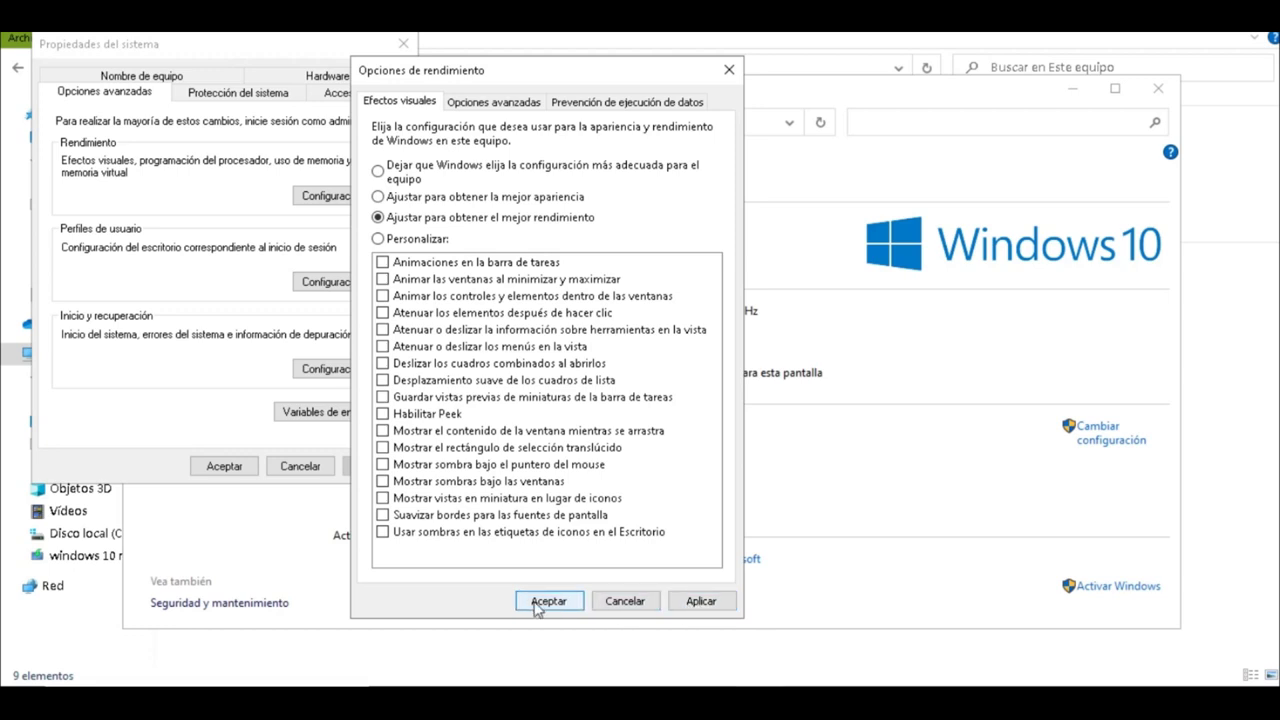
{"action": "left_click", "coordinate": [700, 601]}
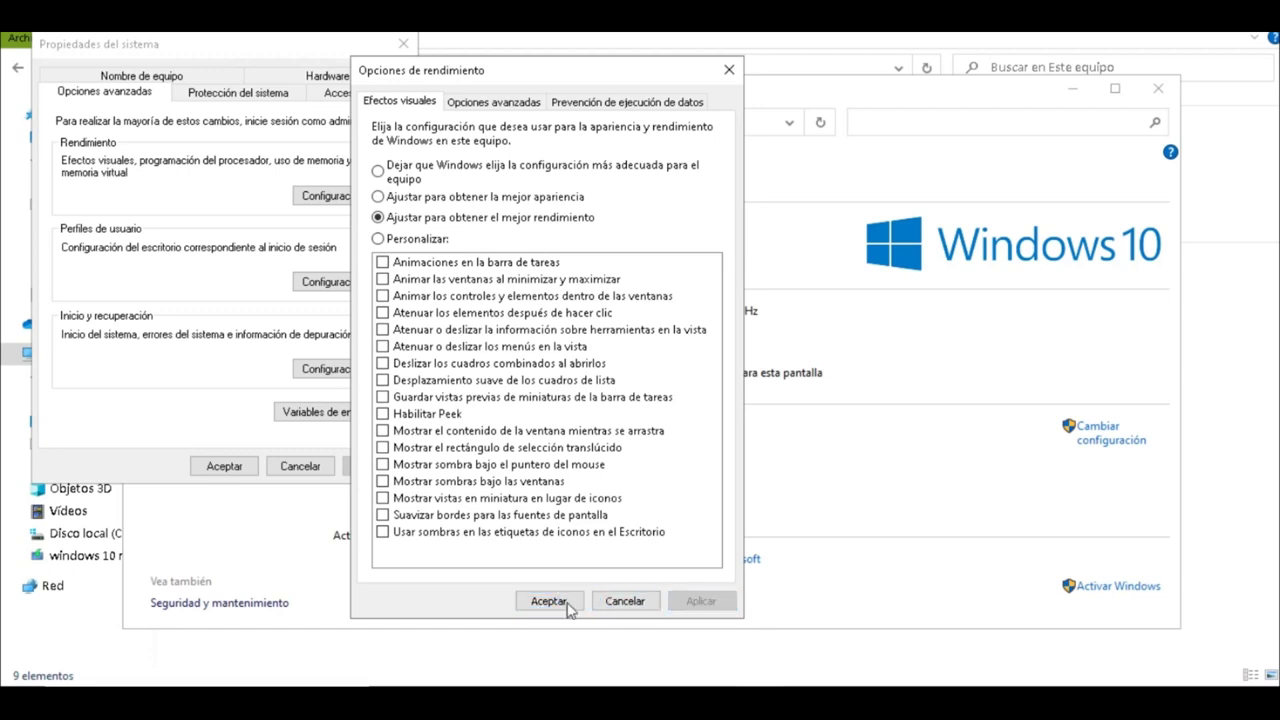
{"action": "left_click", "coordinate": [566, 601]}
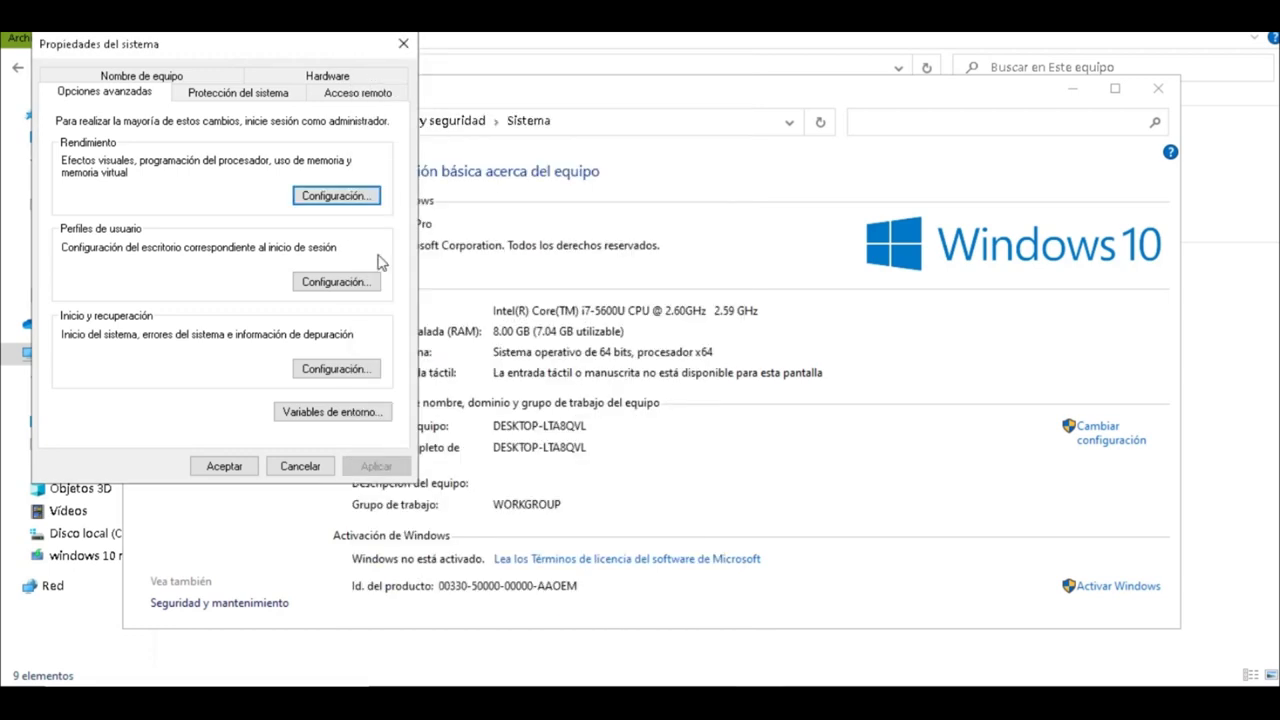
{"action": "left_click", "coordinate": [403, 44]}
Step: Open the EasyAntiCheat folder under Archivos de programa, Epic Games, Fortnite, FortniteGame, Binaries, Win64 on drive C
{"action": "left_click", "coordinate": [66, 362]}
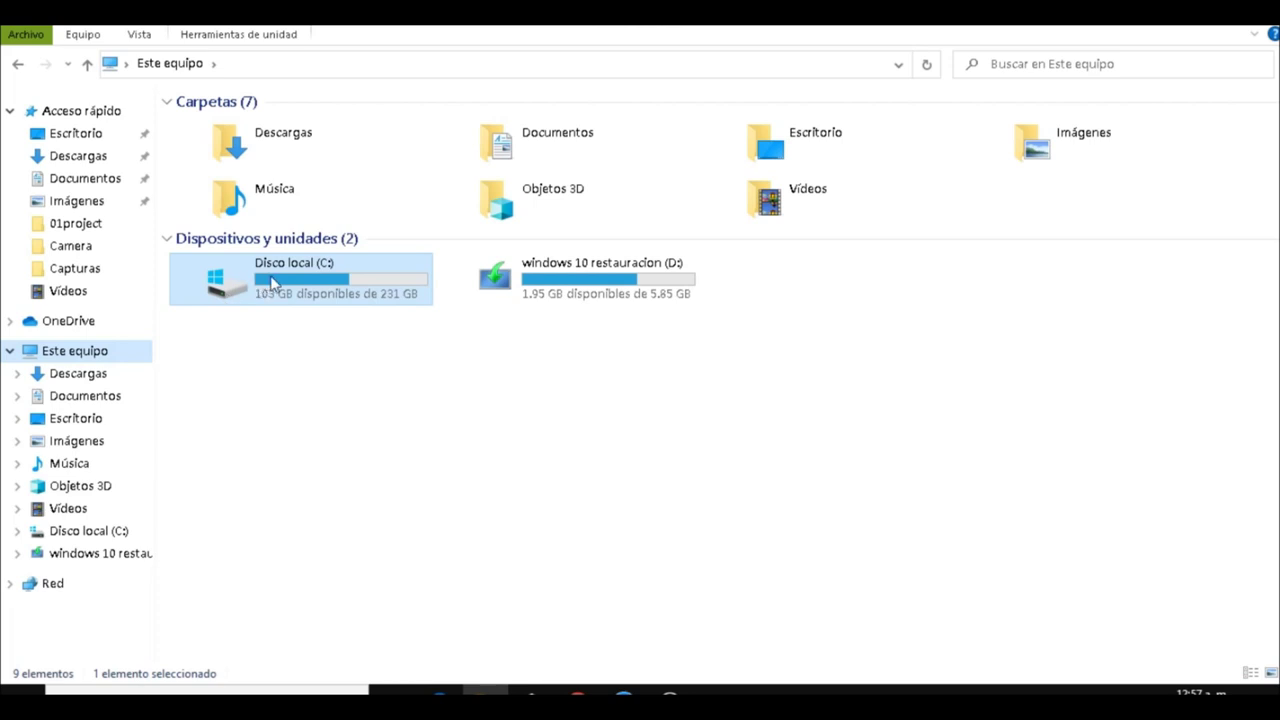
{"action": "double_click", "coordinate": [296, 300]}
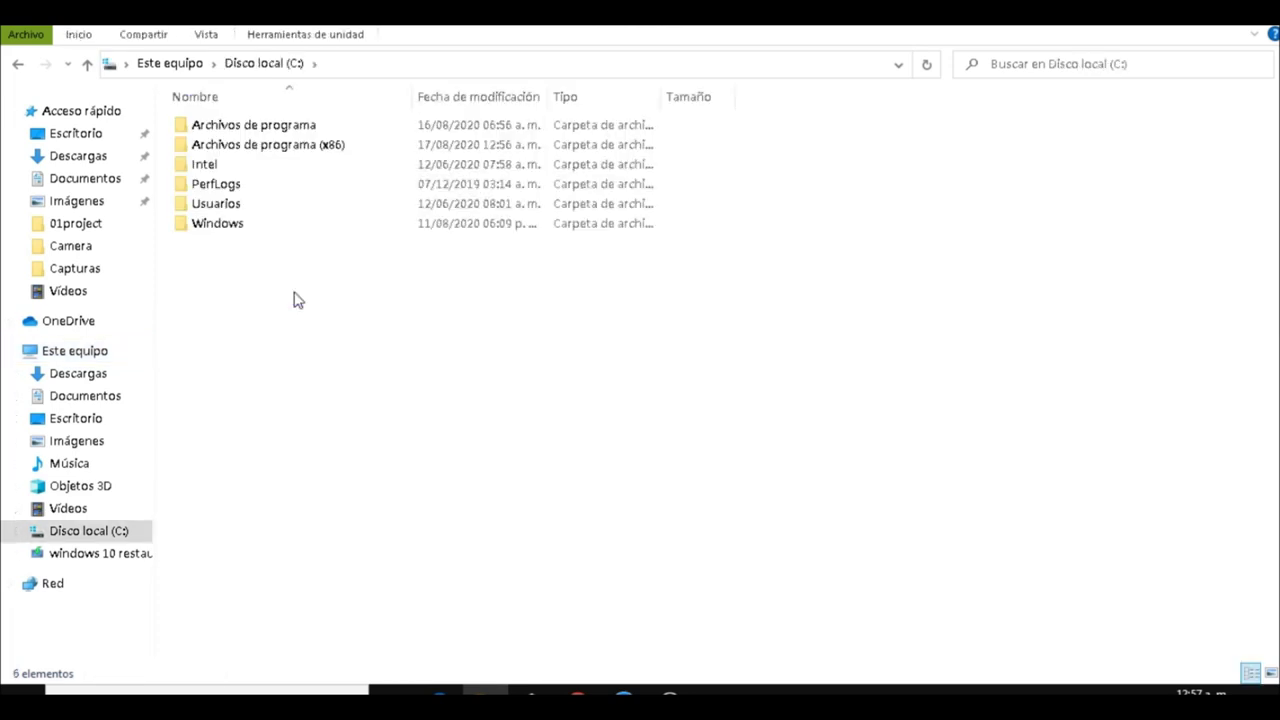
{"action": "double_click", "coordinate": [246, 130]}
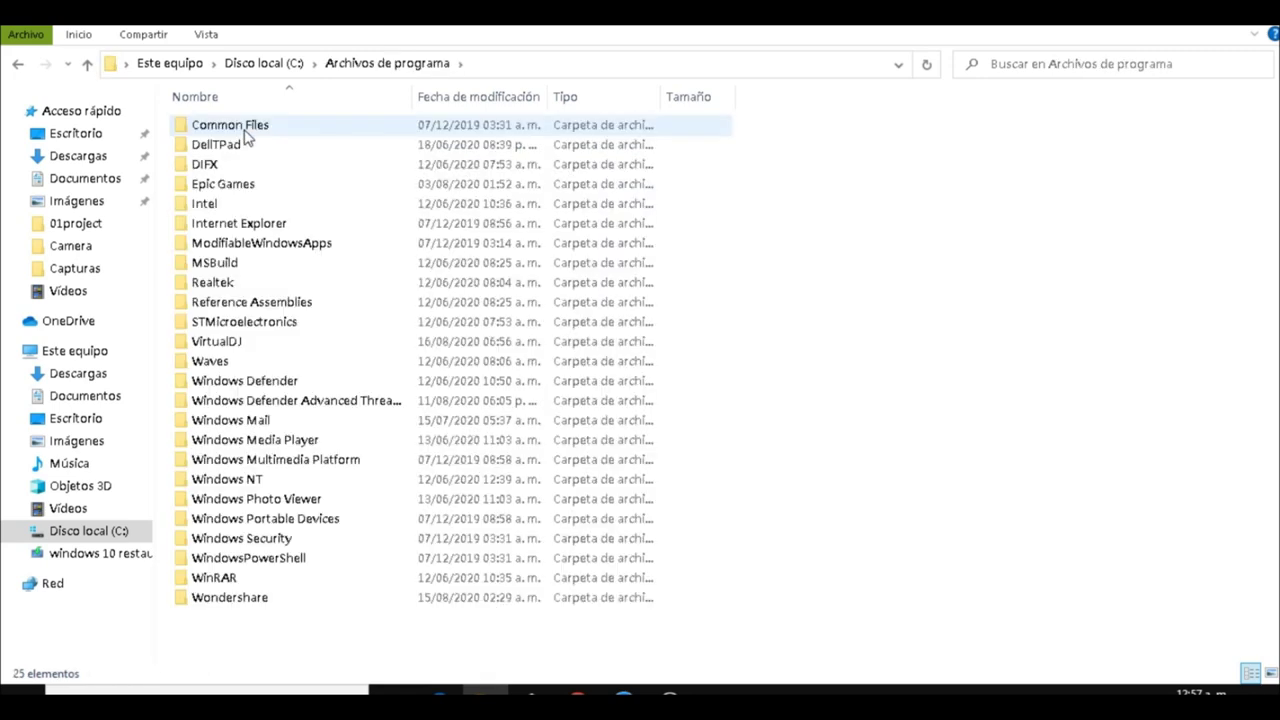
{"action": "double_click", "coordinate": [232, 186]}
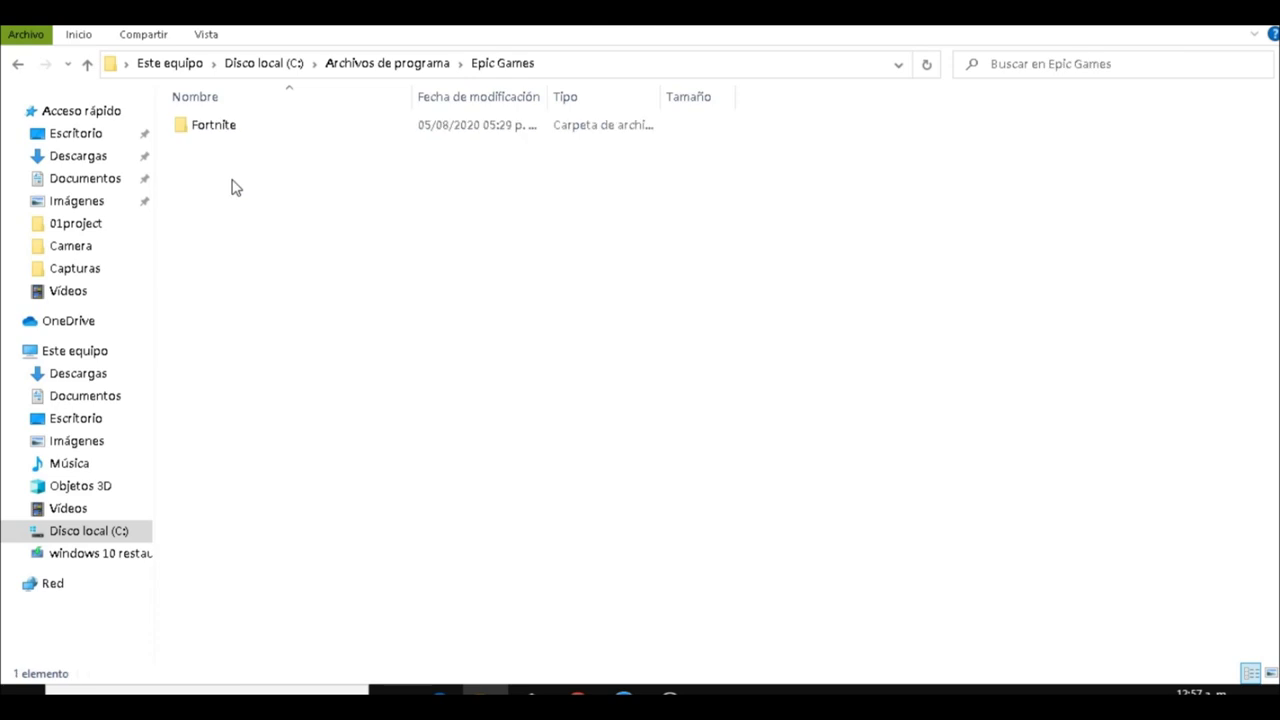
{"action": "double_click", "coordinate": [226, 126]}
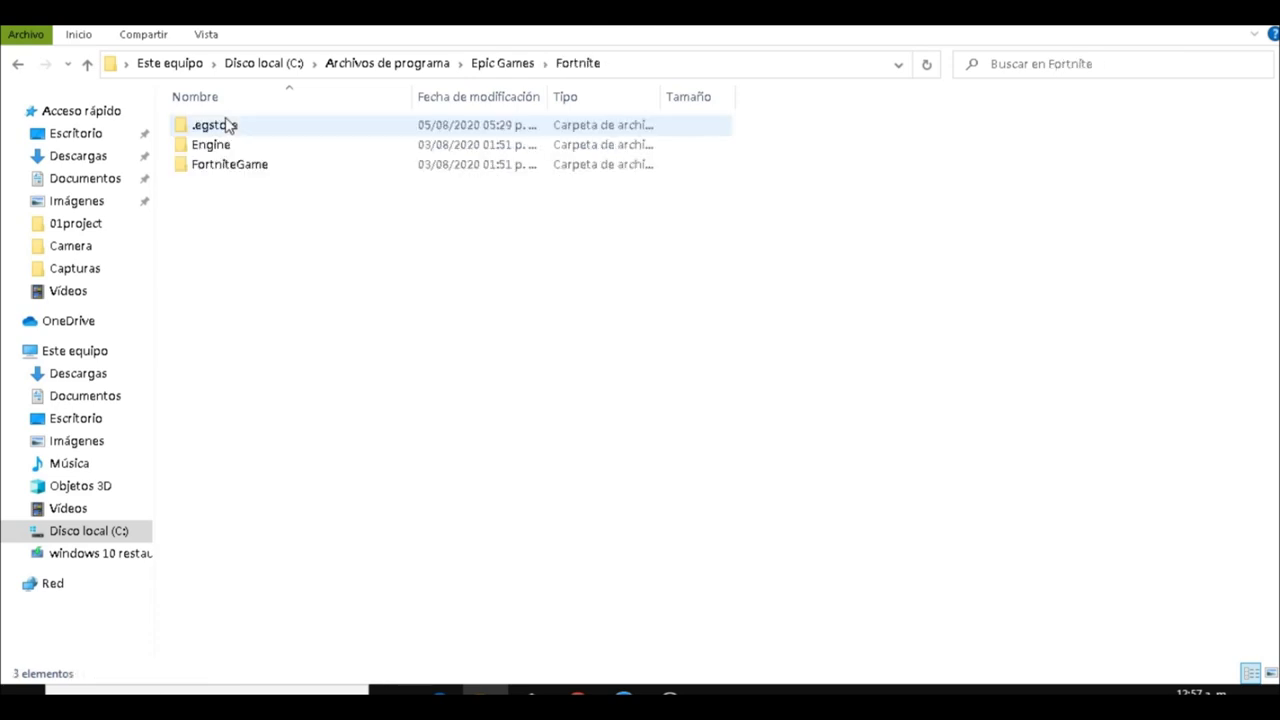
{"action": "double_click", "coordinate": [229, 167]}
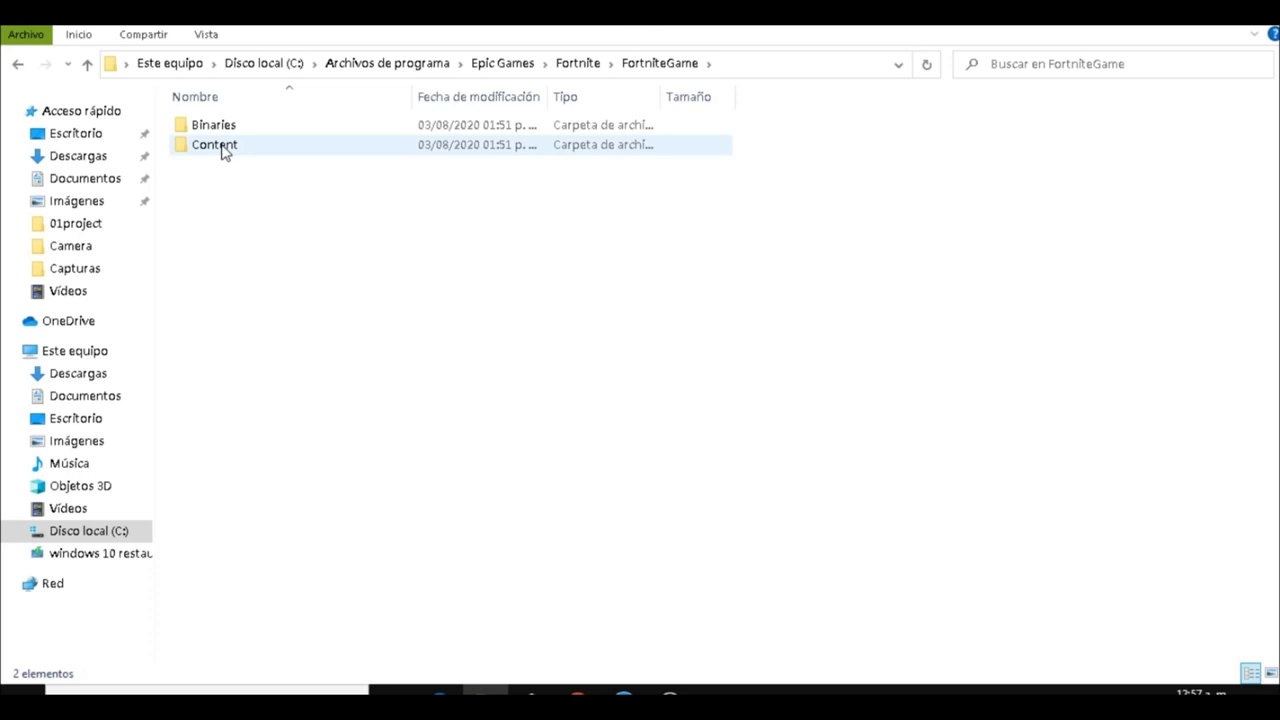
{"action": "double_click", "coordinate": [222, 127]}
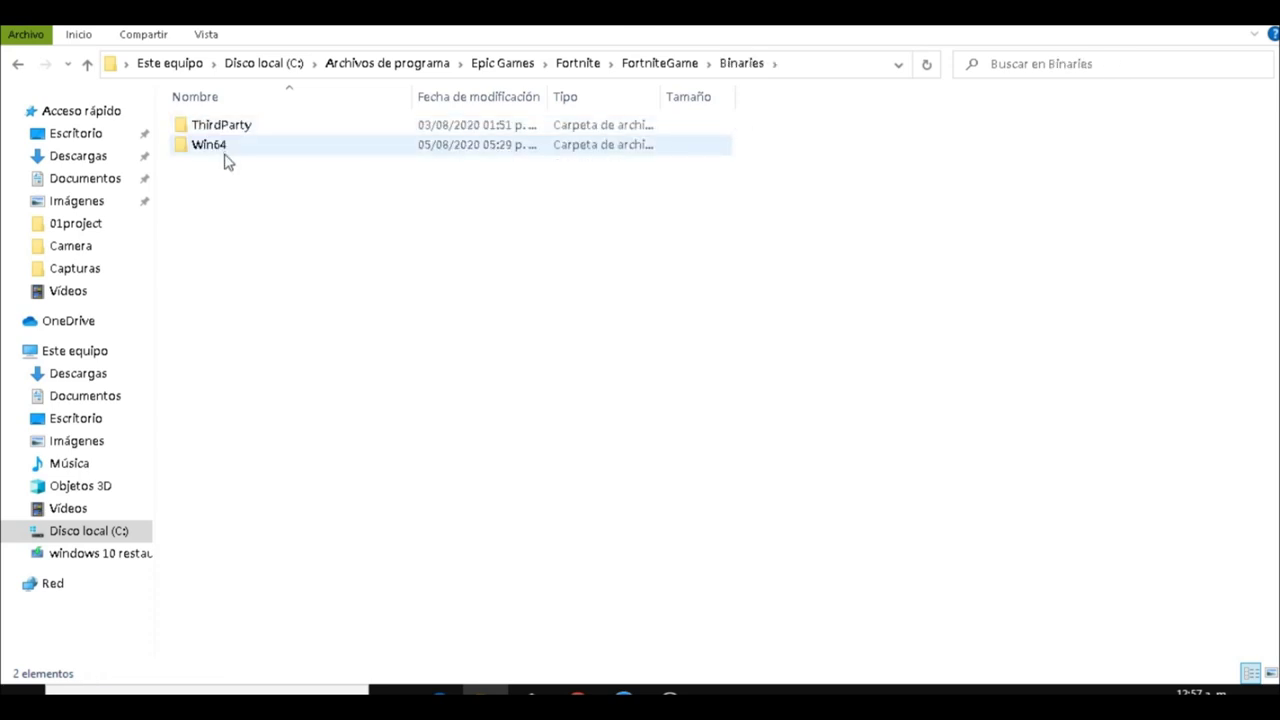
{"action": "double_click", "coordinate": [226, 152]}
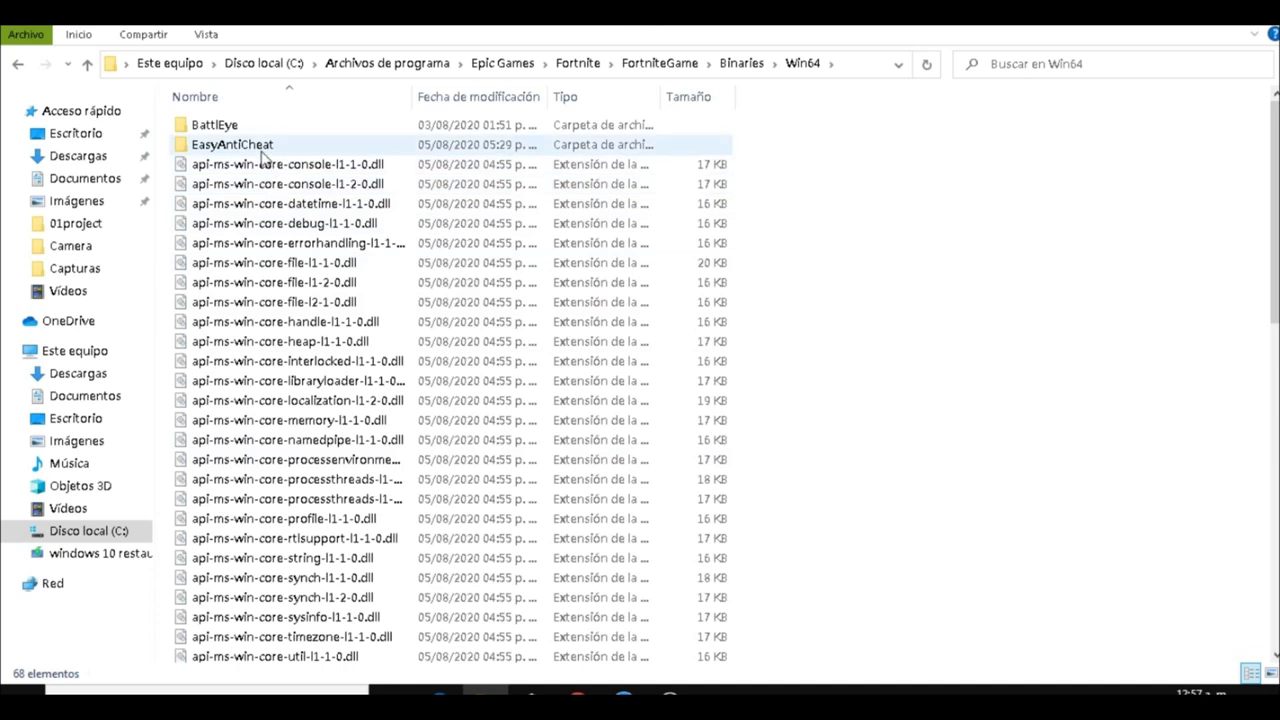
{"action": "double_click", "coordinate": [261, 150]}
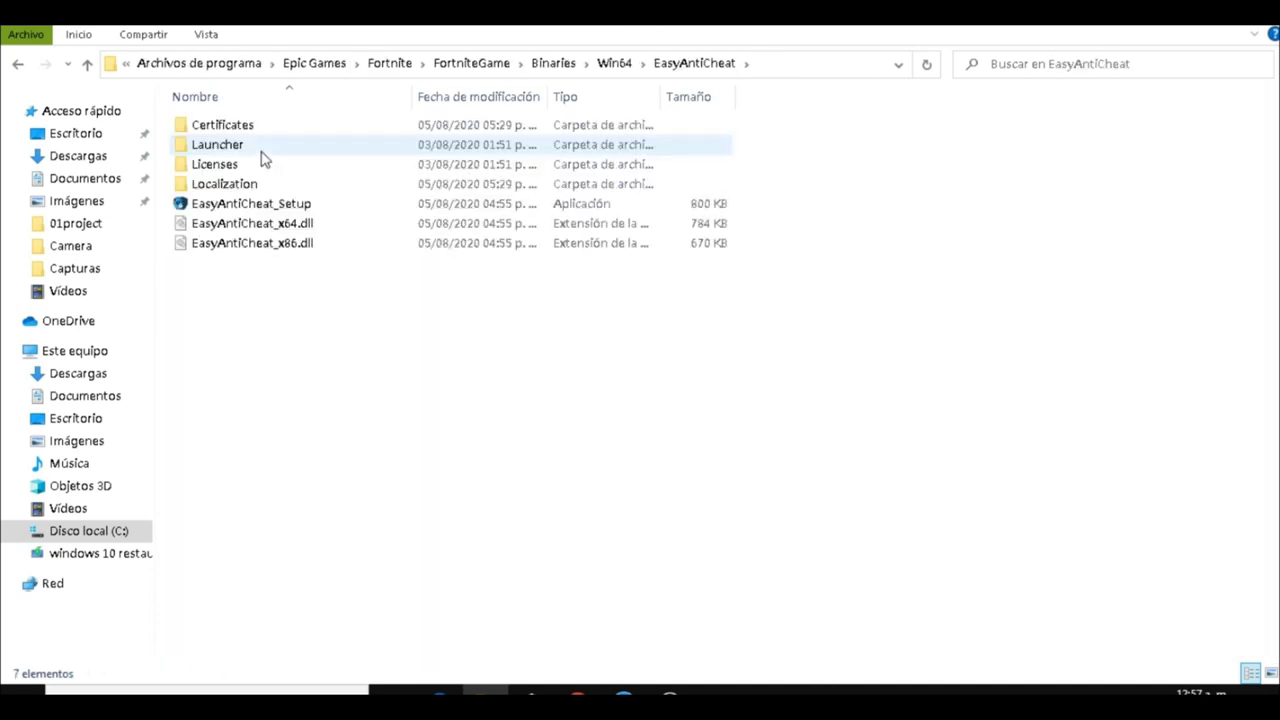
Step: Run EasyAntiCheat_Setup, repair the service for Current (Game 217) and finish the setup
{"action": "left_click", "coordinate": [230, 206]}
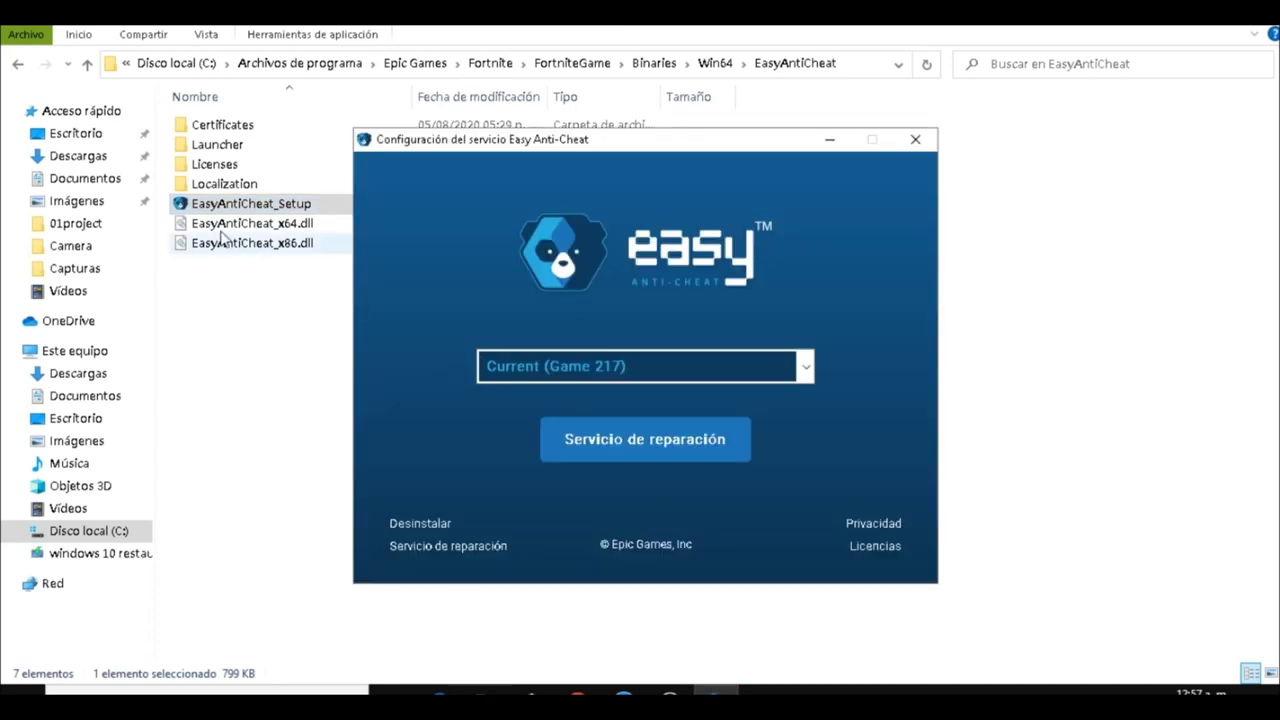
{"action": "left_click", "coordinate": [607, 447]}
{"action": "left_click", "coordinate": [600, 366]}
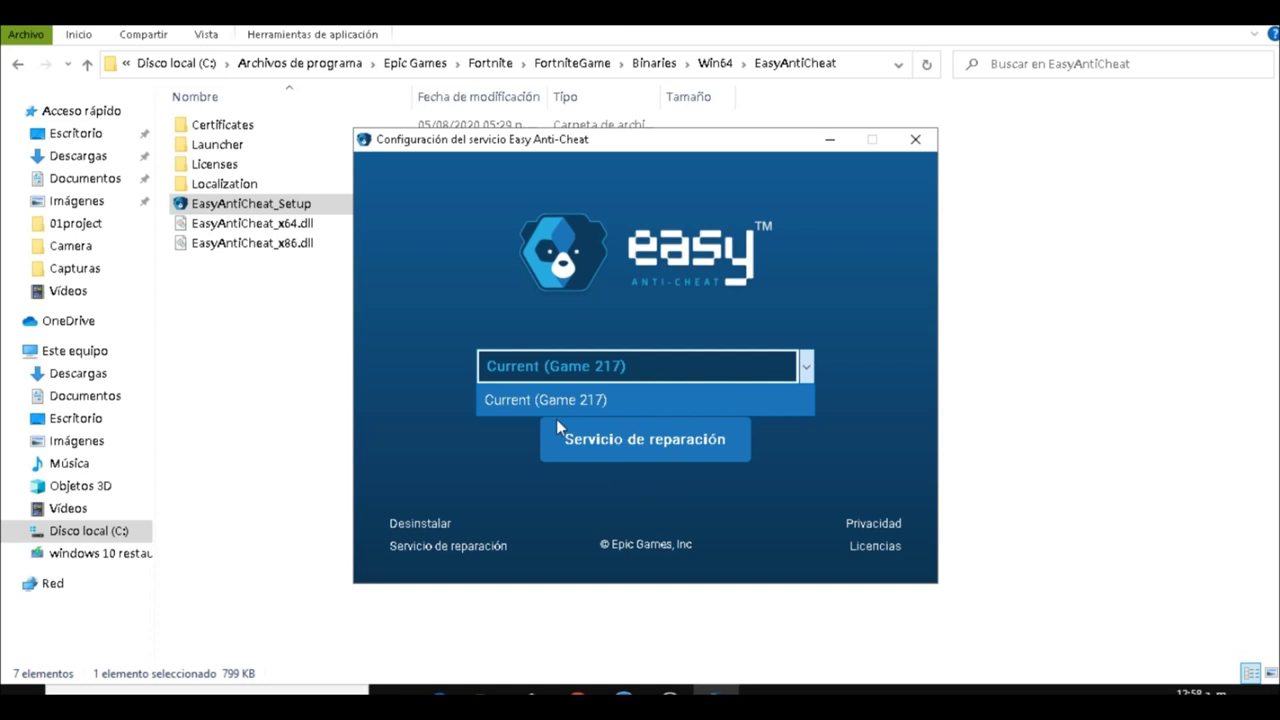
{"action": "left_click", "coordinate": [464, 453]}
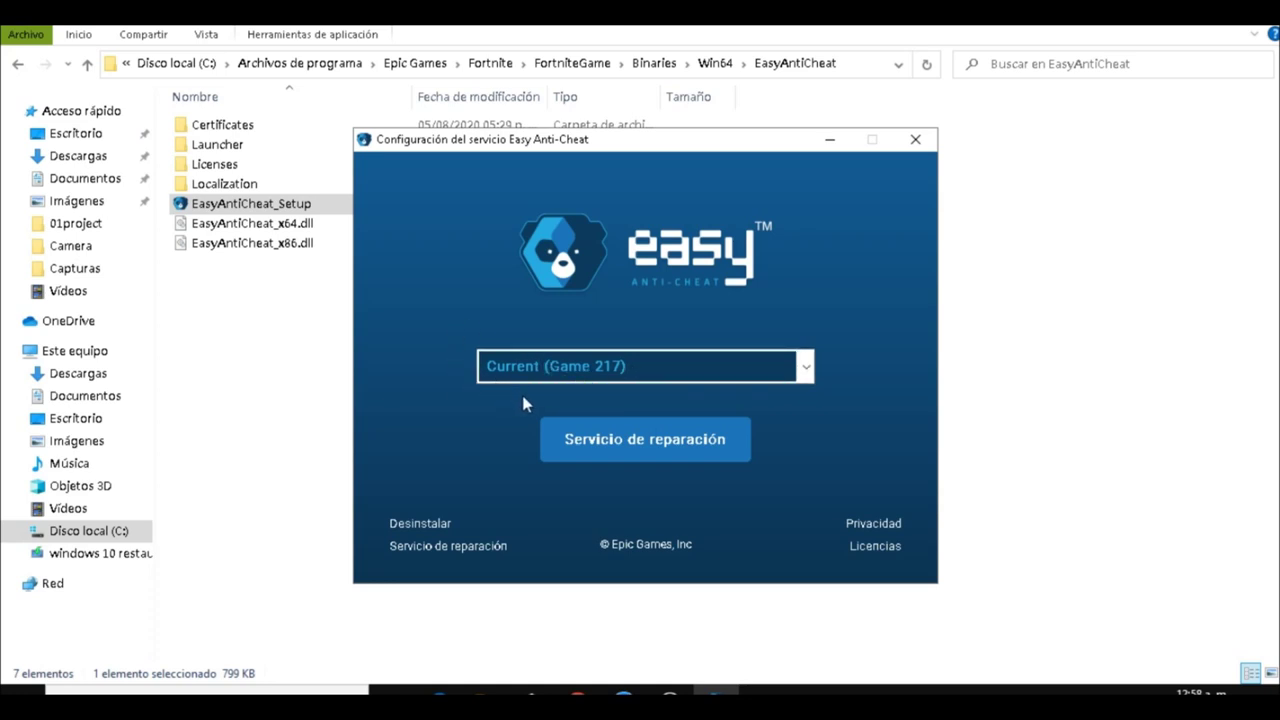
{"action": "left_click", "coordinate": [626, 445]}
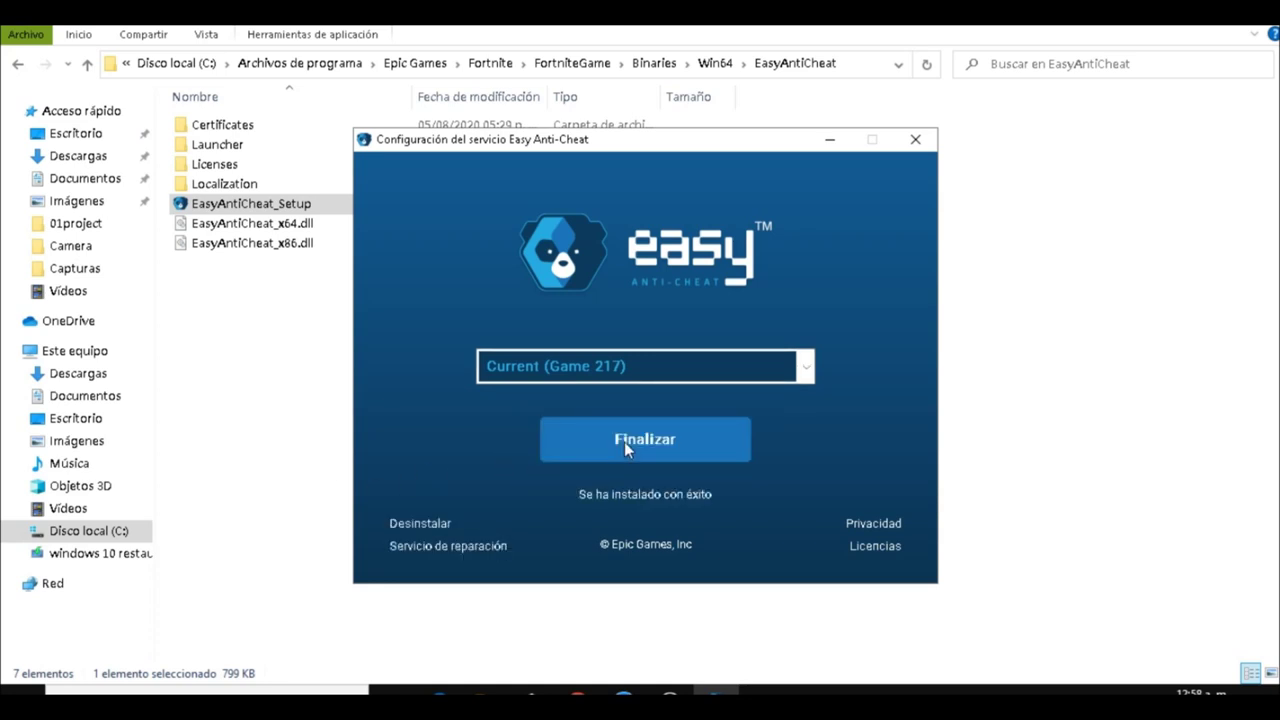
{"action": "left_click", "coordinate": [626, 440]}
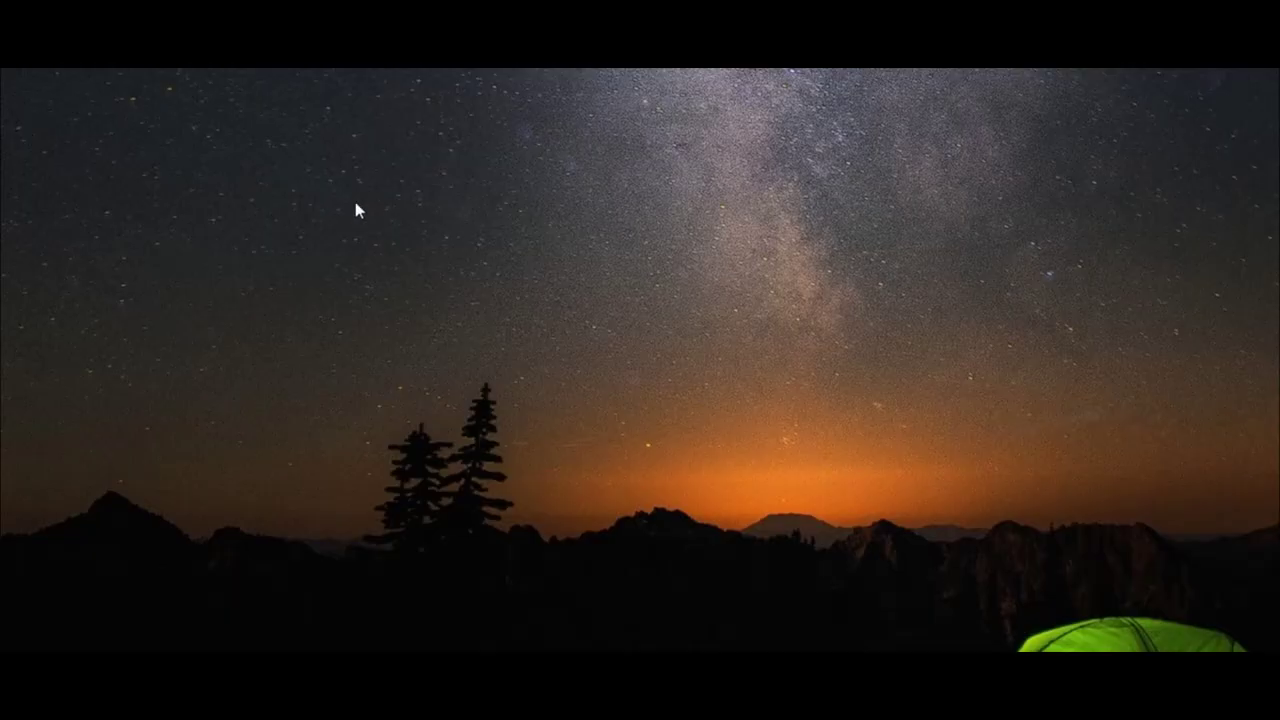
Step: Open the temporary files folder by running %temp%
{"action": "key", "text": "super+x"}
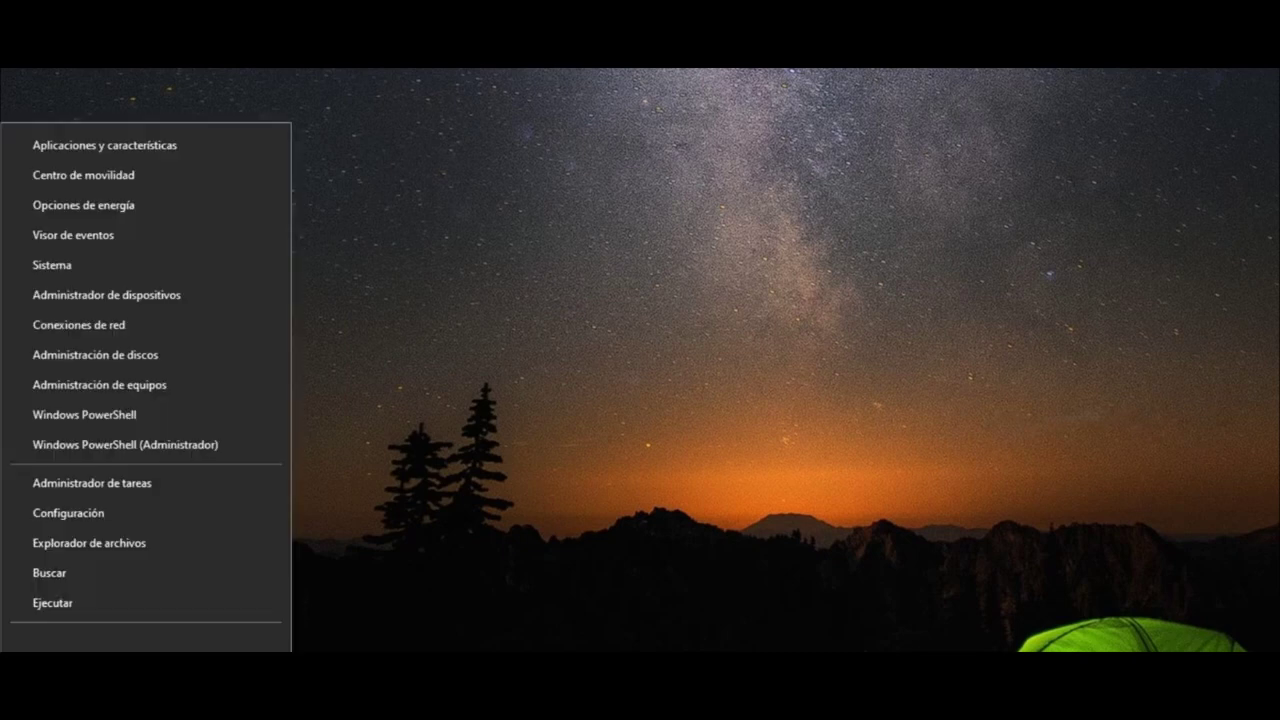
{"action": "left_click", "coordinate": [53, 600]}
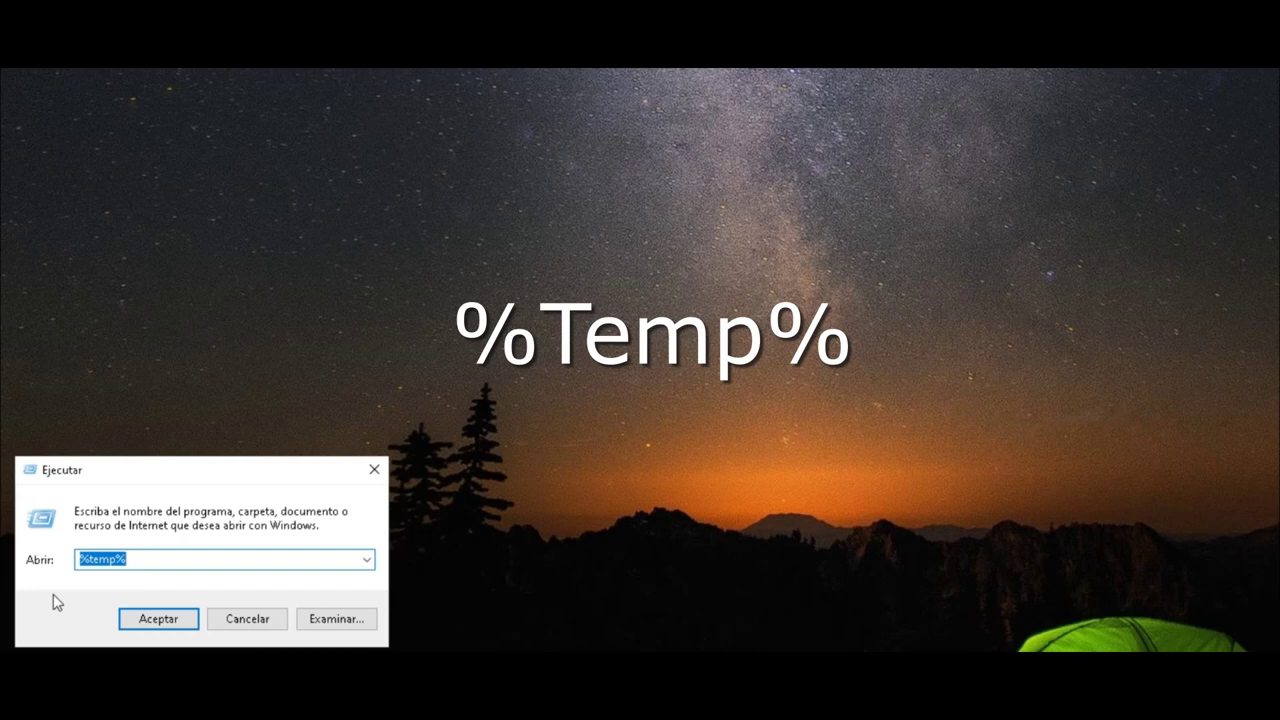
{"action": "left_click", "coordinate": [148, 560]}
{"action": "left_click", "coordinate": [158, 619]}
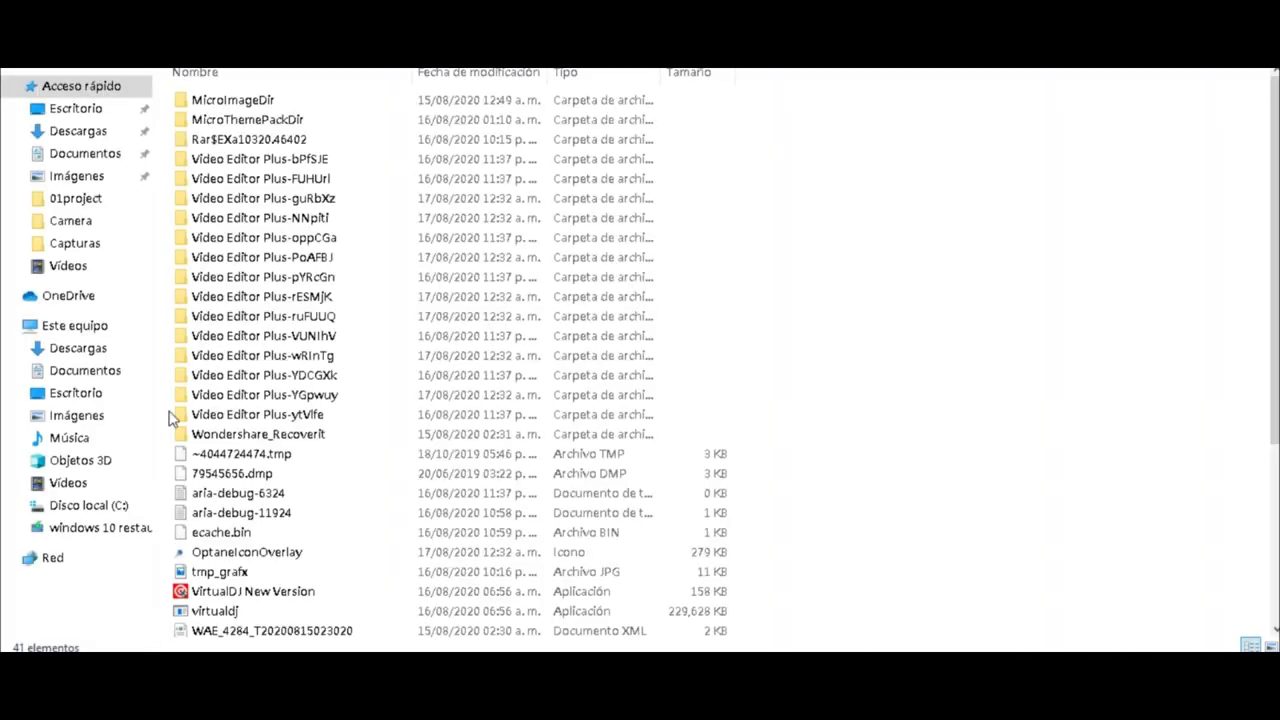
Step: Delete all files and folders in the temporary folder, skipping the file that is in use
{"action": "left_click", "coordinate": [172, 103]}
{"action": "left_click_drag", "start_coordinate": [172, 105], "coordinate": [463, 590]}
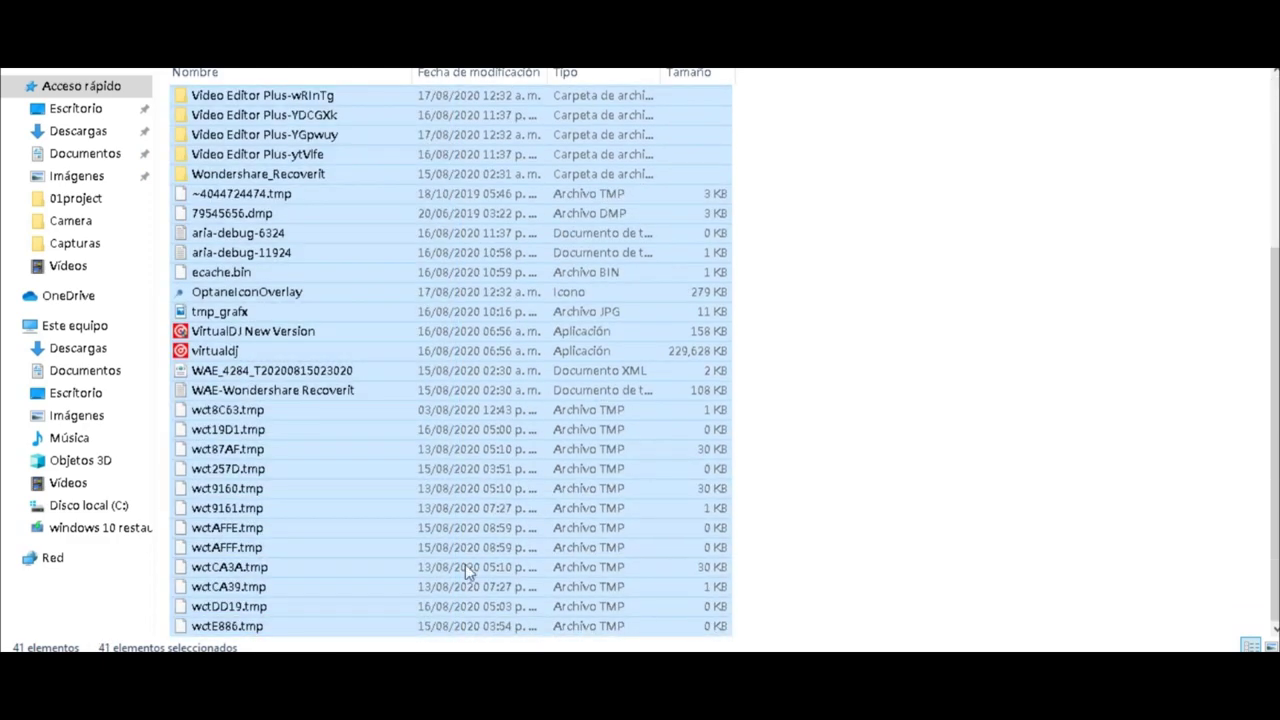
{"action": "right_click", "coordinate": [472, 524]}
{"action": "left_click", "coordinate": [503, 460]}
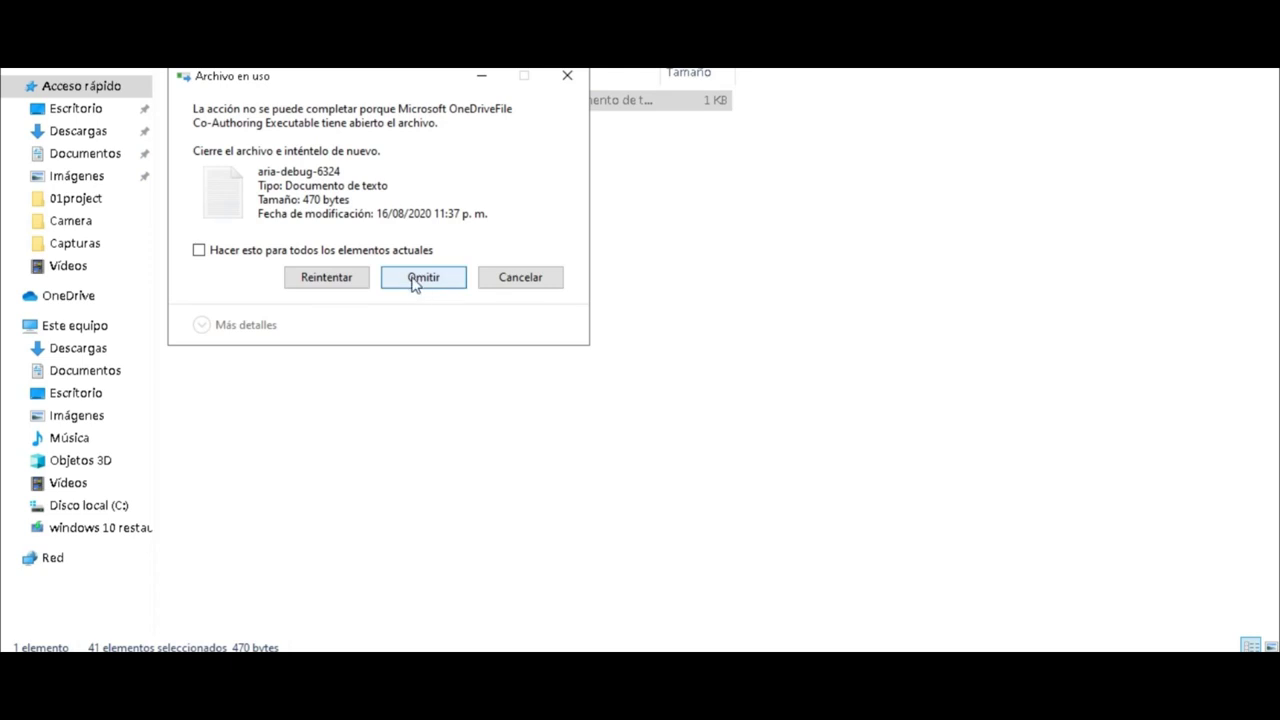
{"action": "left_click", "coordinate": [415, 281]}
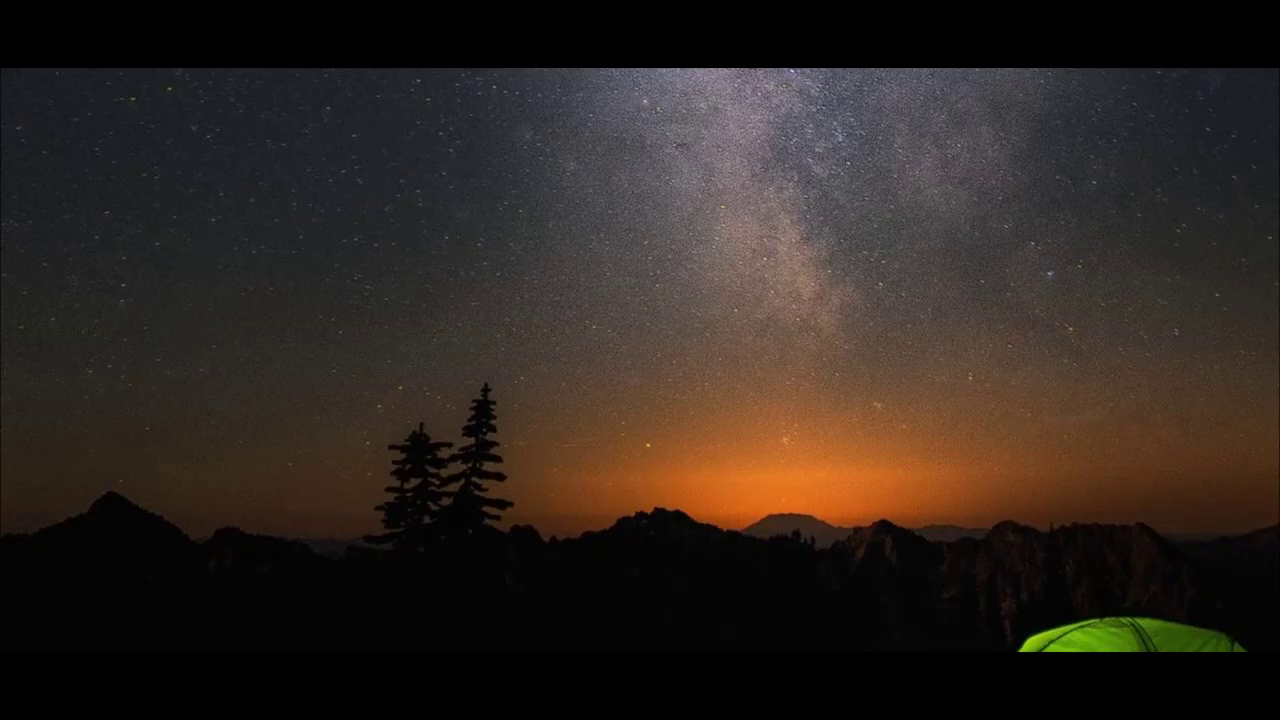
Step: Permanently delete everything in the Recycle Bin, continuing with administrator permission for all items, and move its icon out of the desktop's centre
{"action": "left_click_drag", "start_coordinate": [108, 70], "coordinate": [622, 370]}
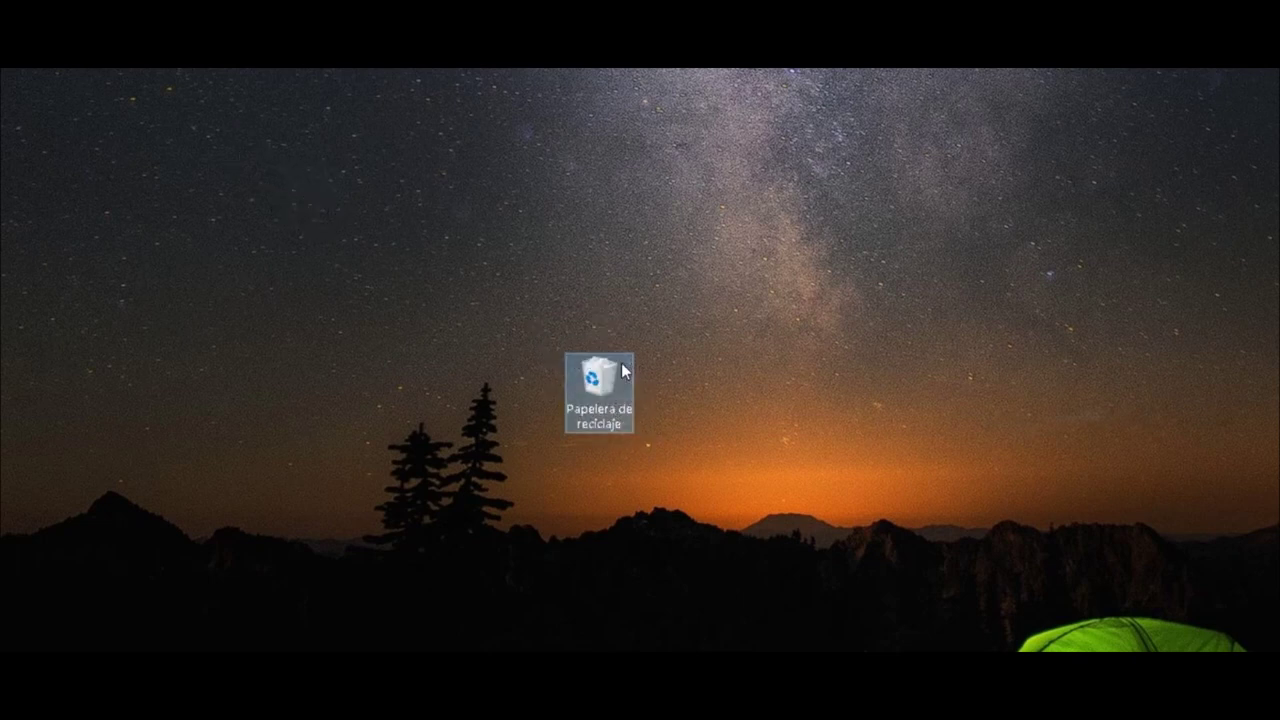
{"action": "double_click", "coordinate": [622, 370]}
{"action": "left_click_drag", "start_coordinate": [168, 95], "coordinate": [477, 637]}
{"action": "right_click", "coordinate": [454, 492]}
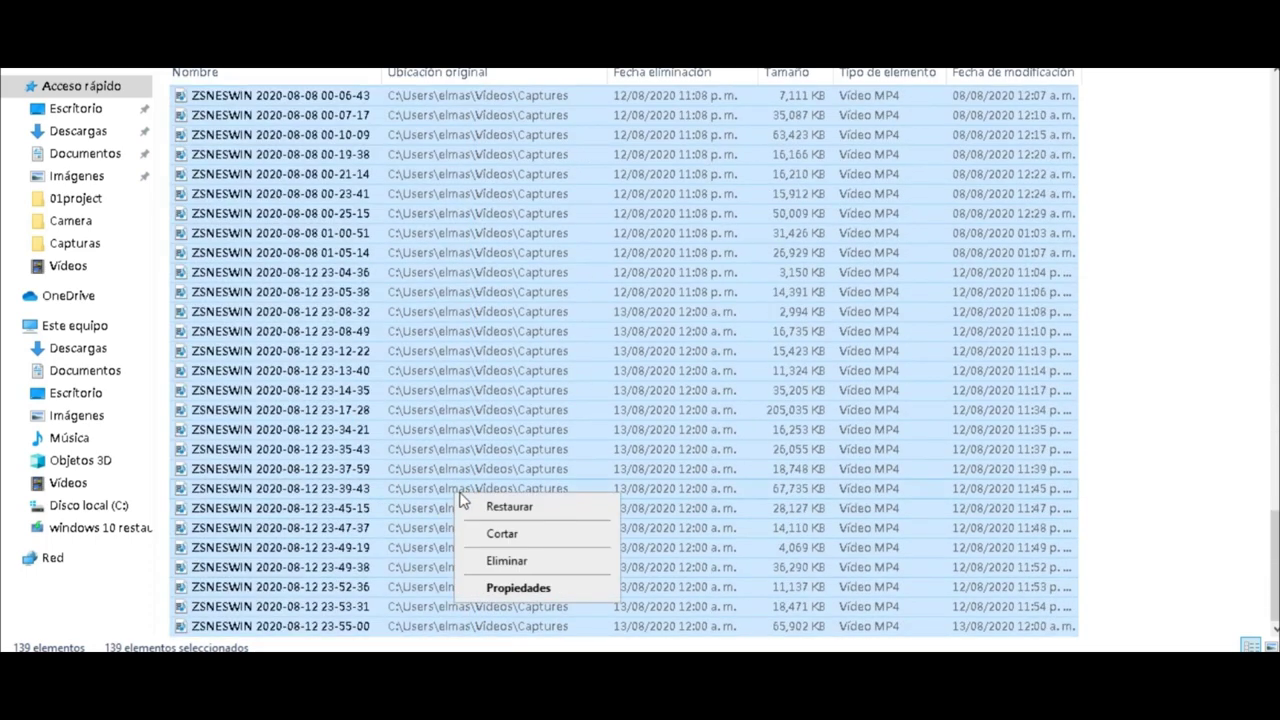
{"action": "left_click", "coordinate": [507, 560]}
{"action": "left_click", "coordinate": [702, 352]}
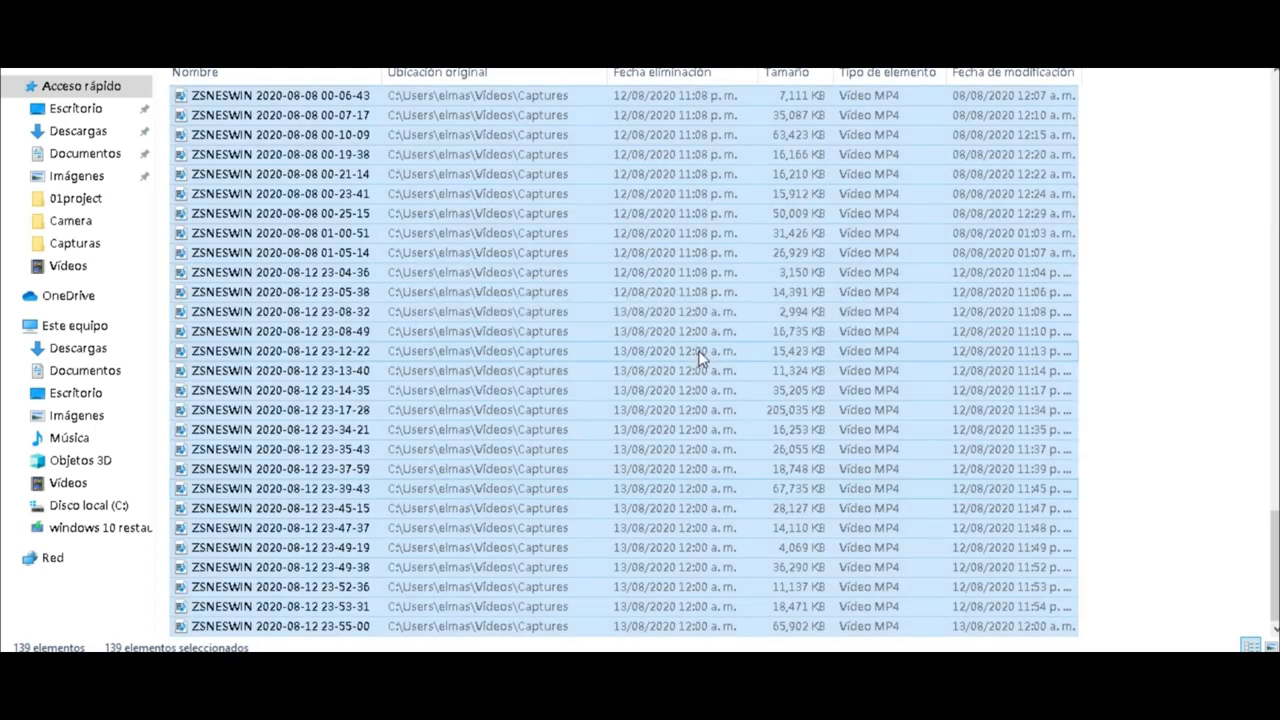
{"action": "left_click", "coordinate": [683, 224]}
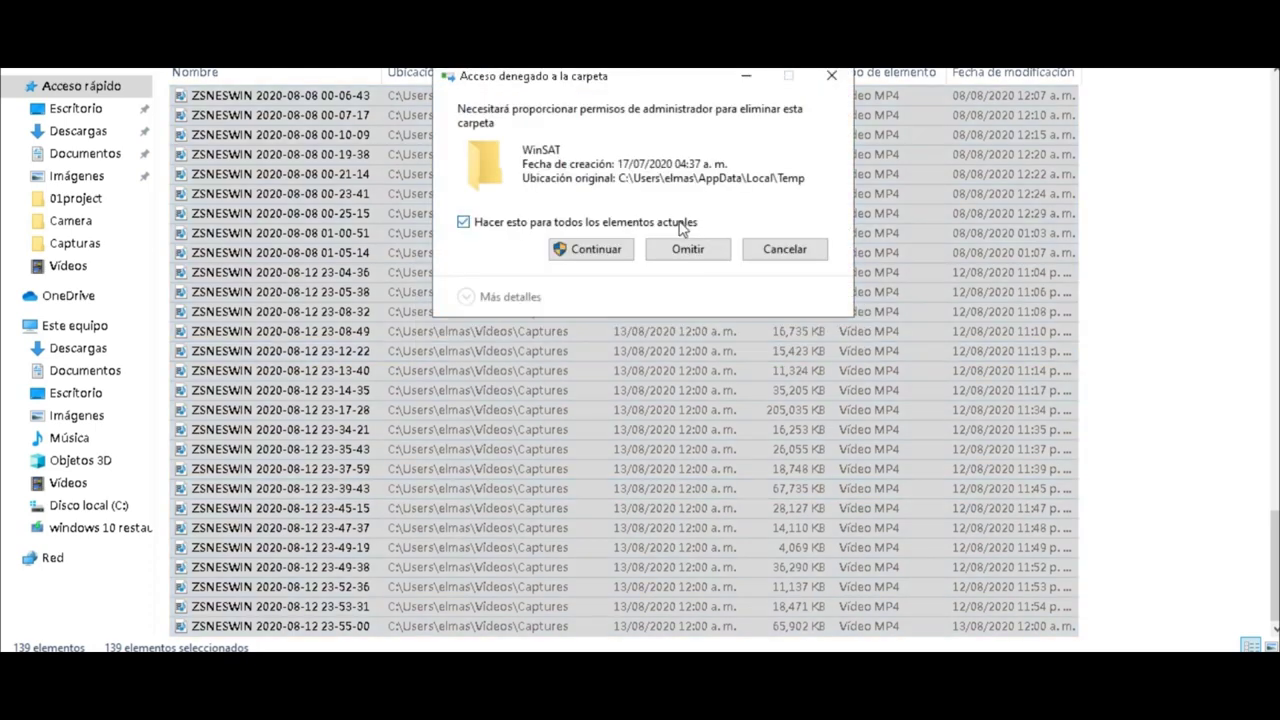
{"action": "left_click", "coordinate": [628, 251]}
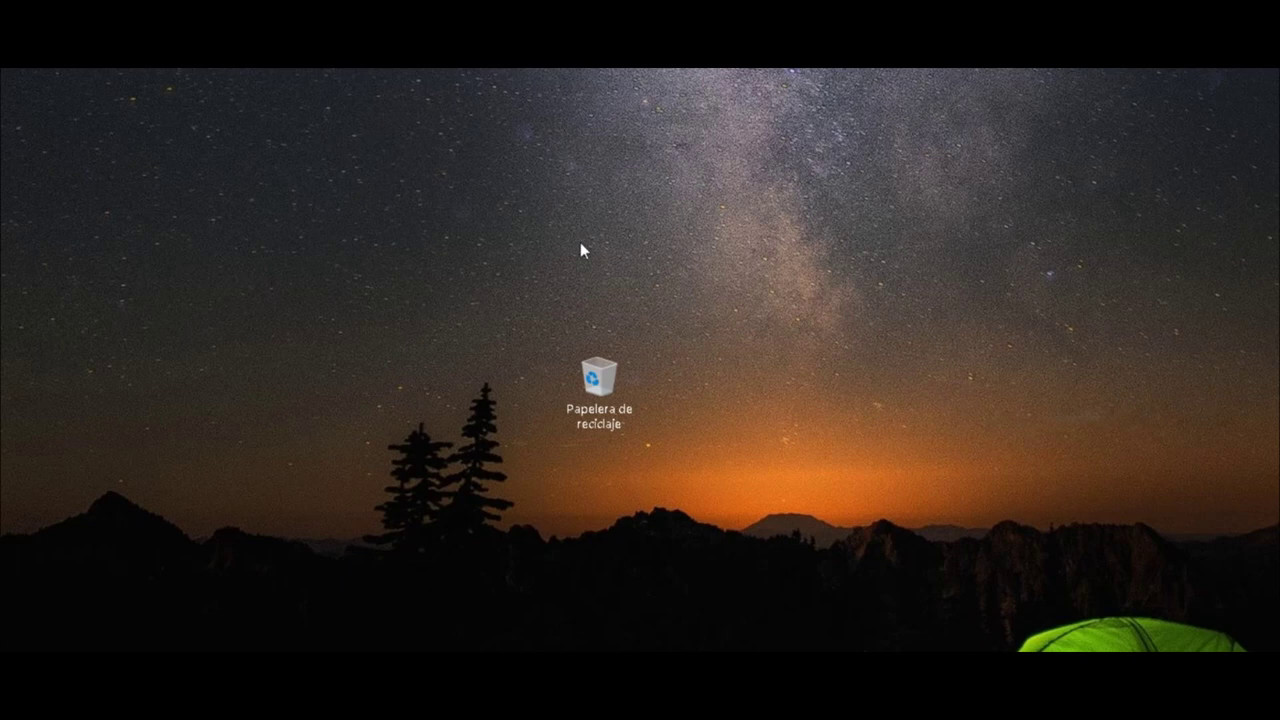
{"action": "left_click_drag", "start_coordinate": [568, 382], "coordinate": [491, 349]}
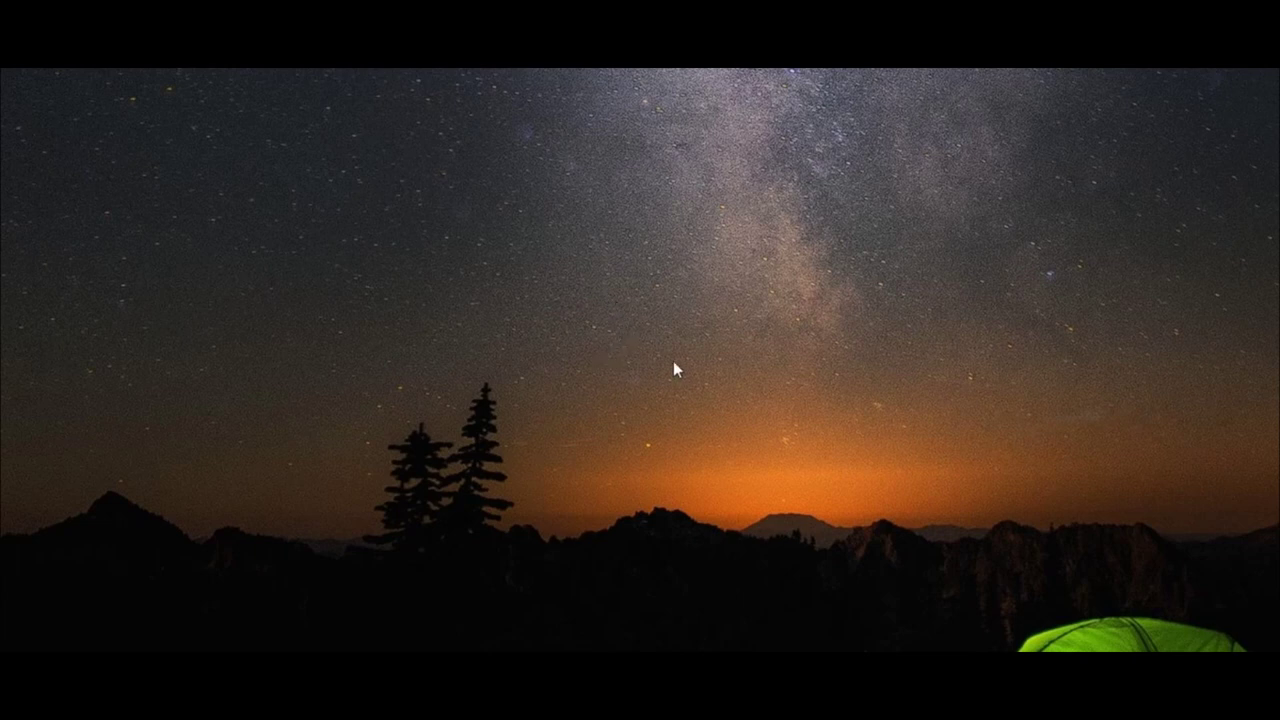
Step: Create a new folder on the desktop, keeping its default name
{"action": "right_click", "coordinate": [503, 286]}
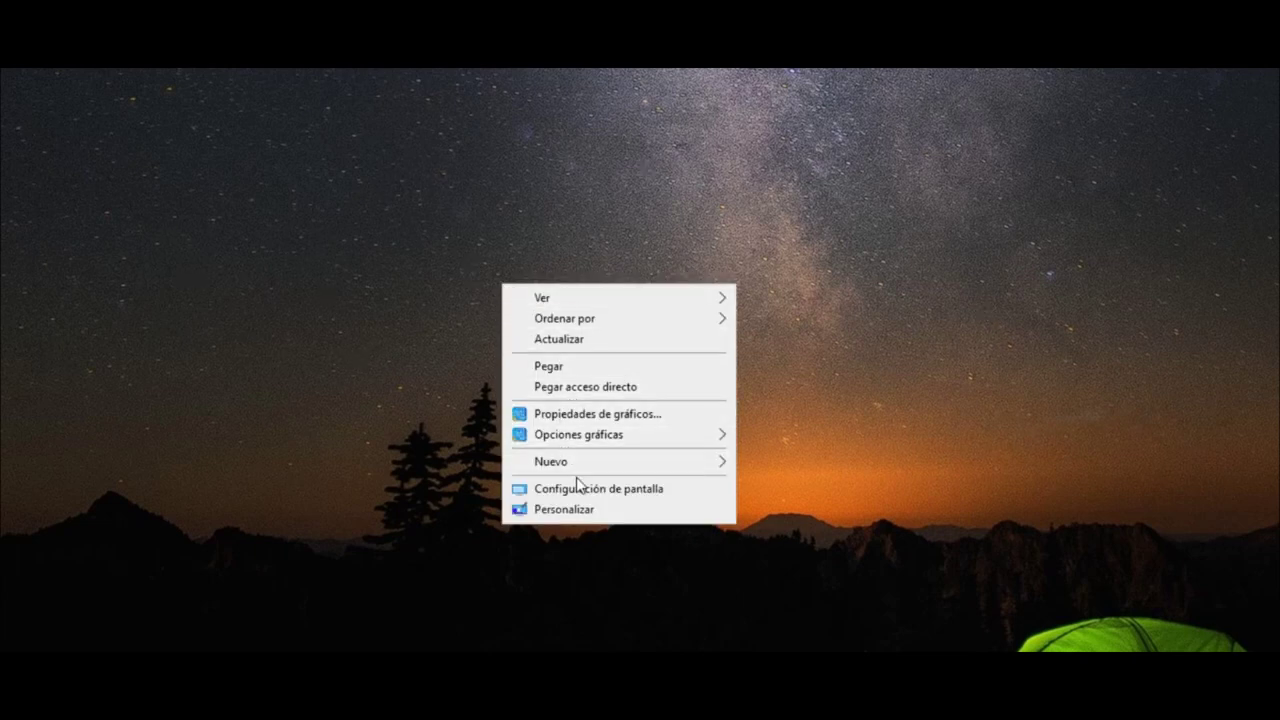
{"action": "mouse_move", "coordinate": [579, 472]}
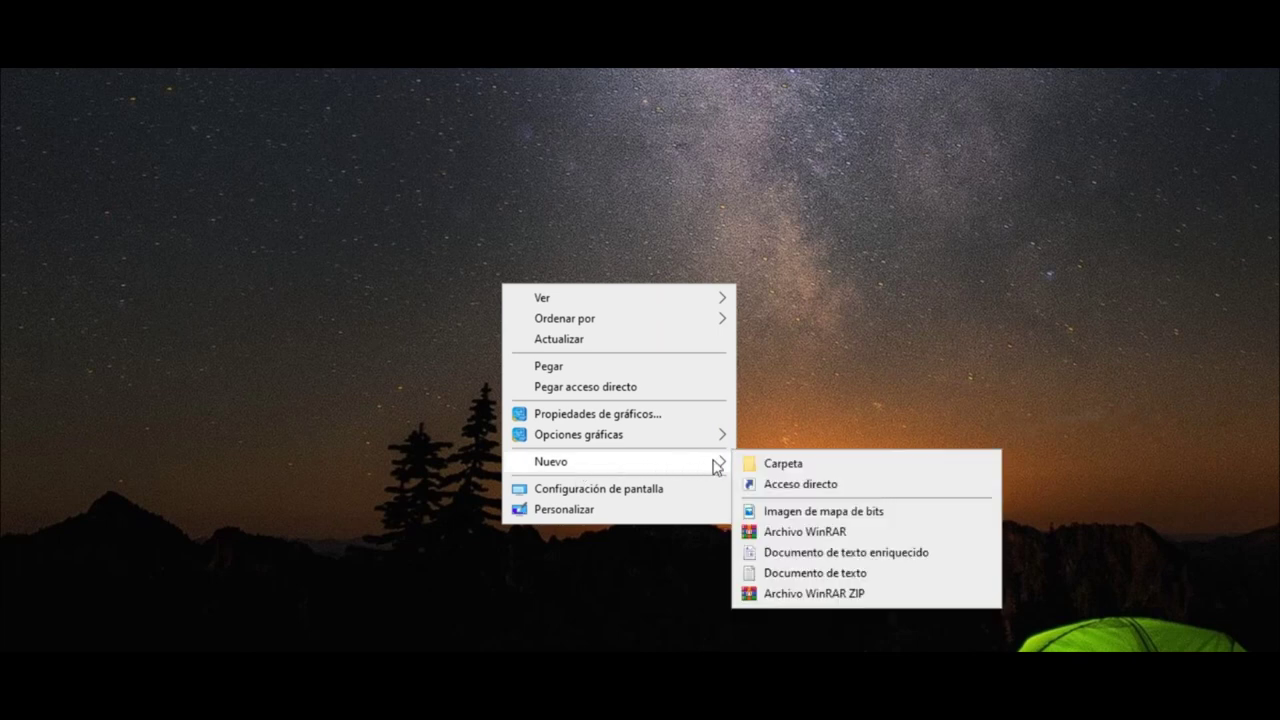
{"action": "left_click", "coordinate": [776, 464]}
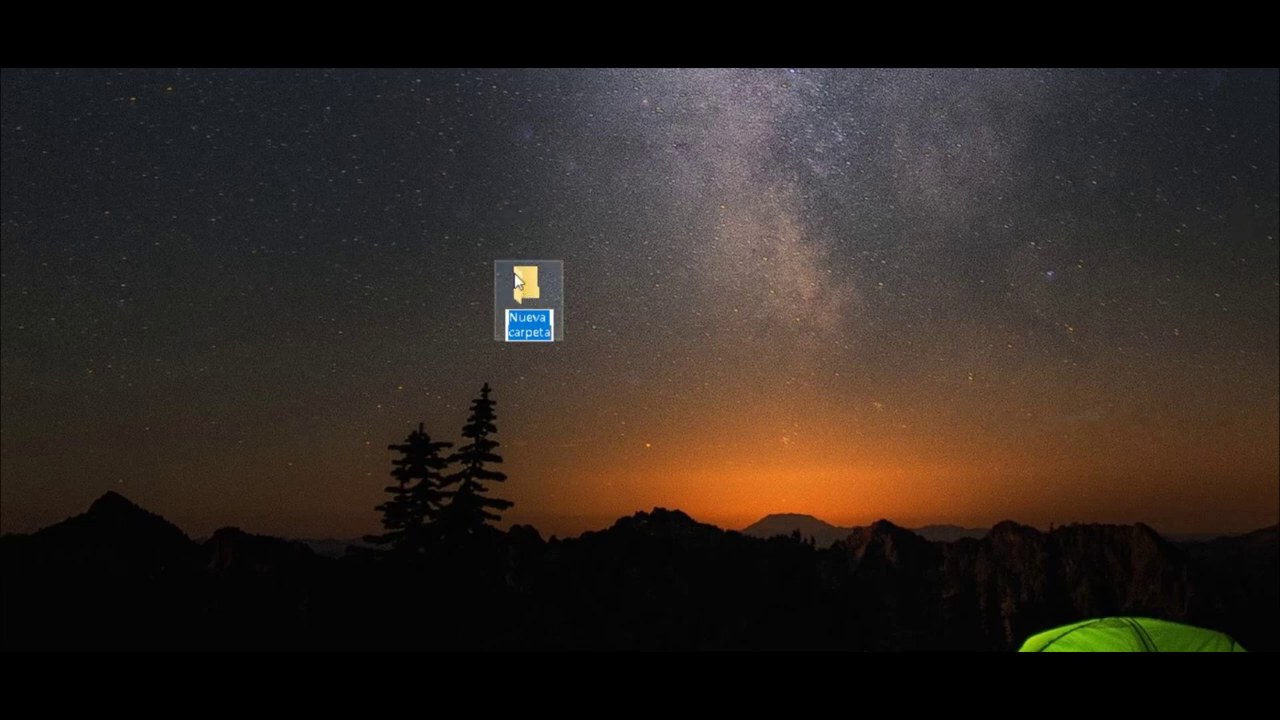
{"action": "key", "text": "Return"}
Step: Move the StartupOOKLA folder out of the desktop's centre and delete the folder named Nueva carpeta
{"action": "key", "text": "ctrl+v"}
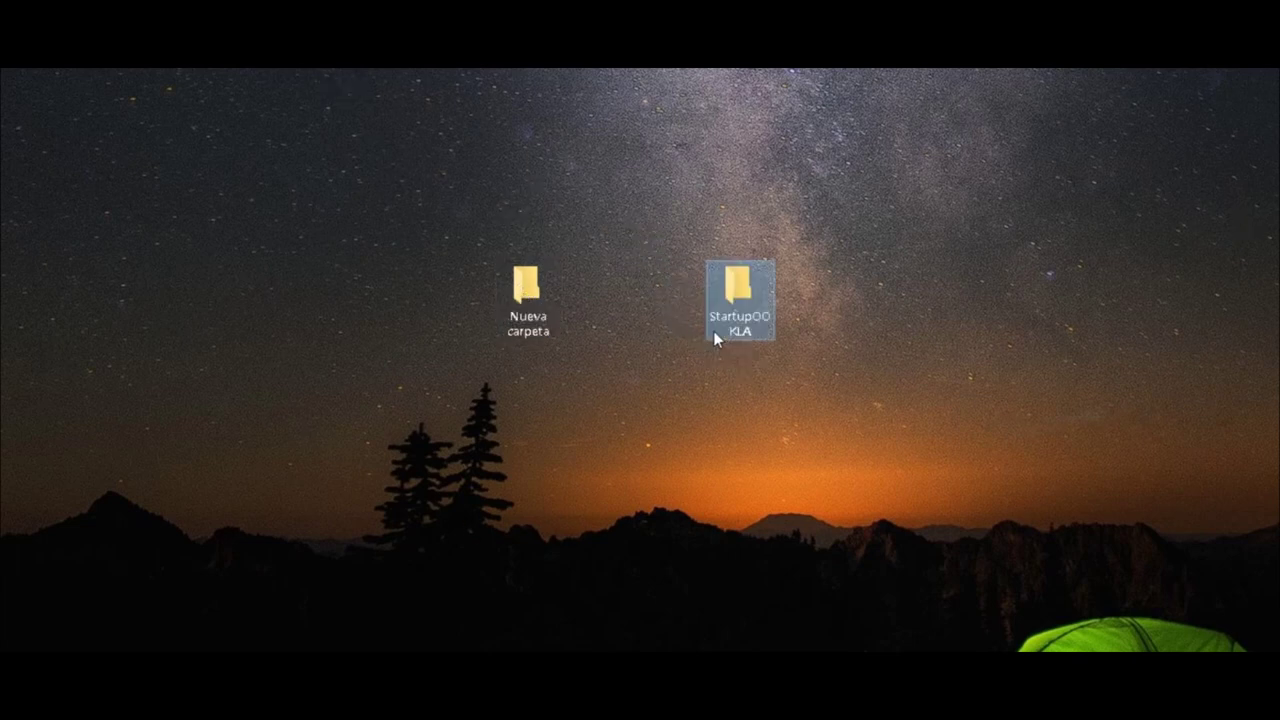
{"action": "left_click_drag", "start_coordinate": [756, 331], "coordinate": [242, 73]}
{"action": "right_click", "coordinate": [506, 290]}
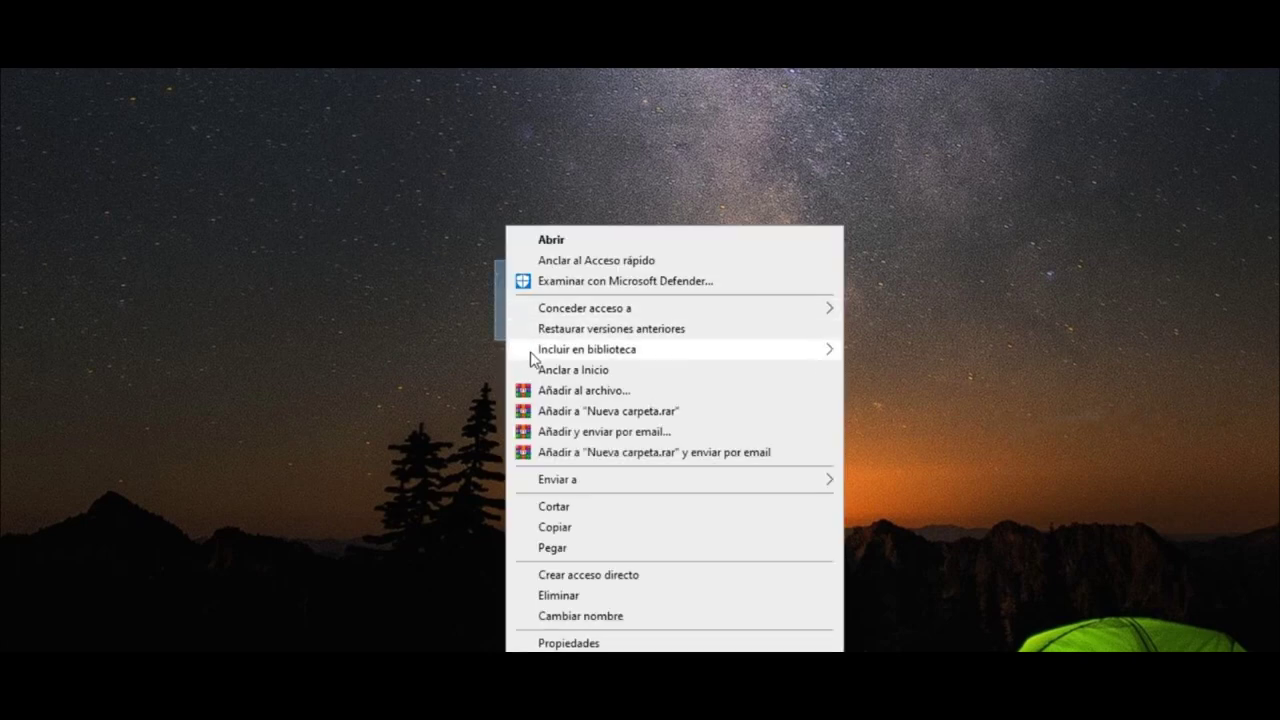
{"action": "left_click", "coordinate": [567, 597]}
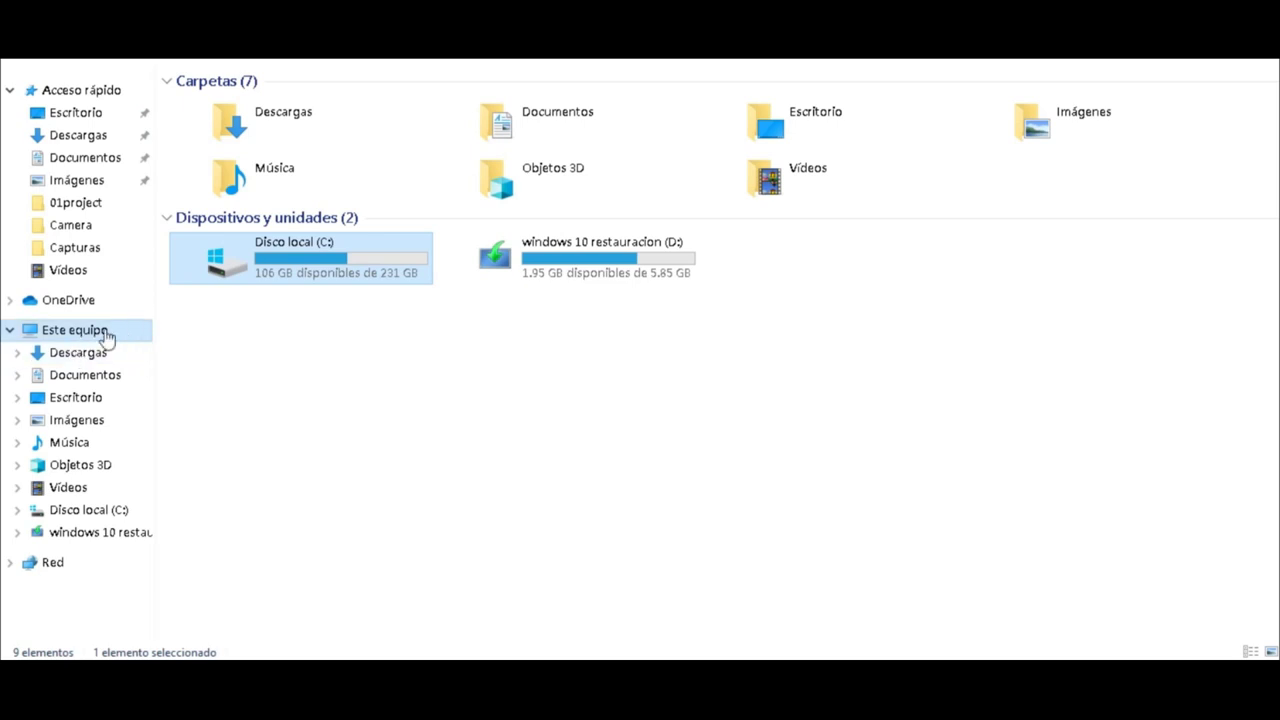
Step: Start Disk Cleanup for the local disk (C:) from its properties and rescan it with system files included
{"action": "mouse_move", "coordinate": [323, 258]}
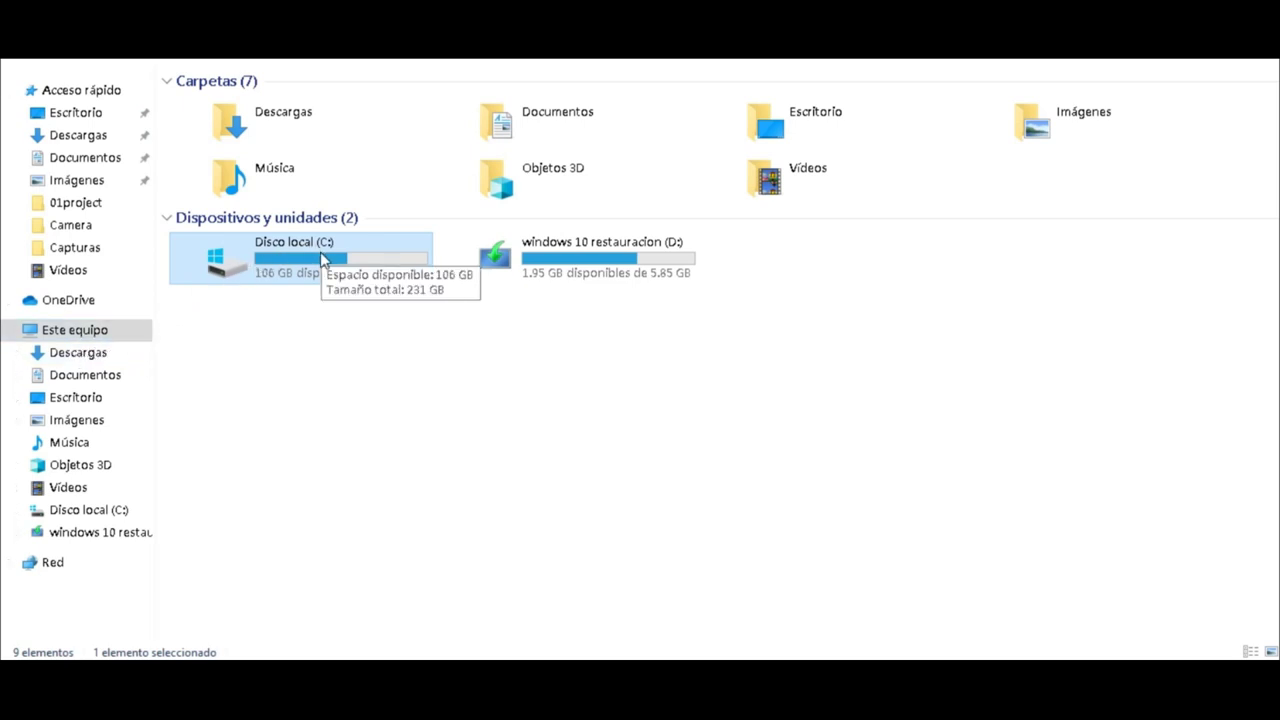
{"action": "right_click", "coordinate": [320, 252]}
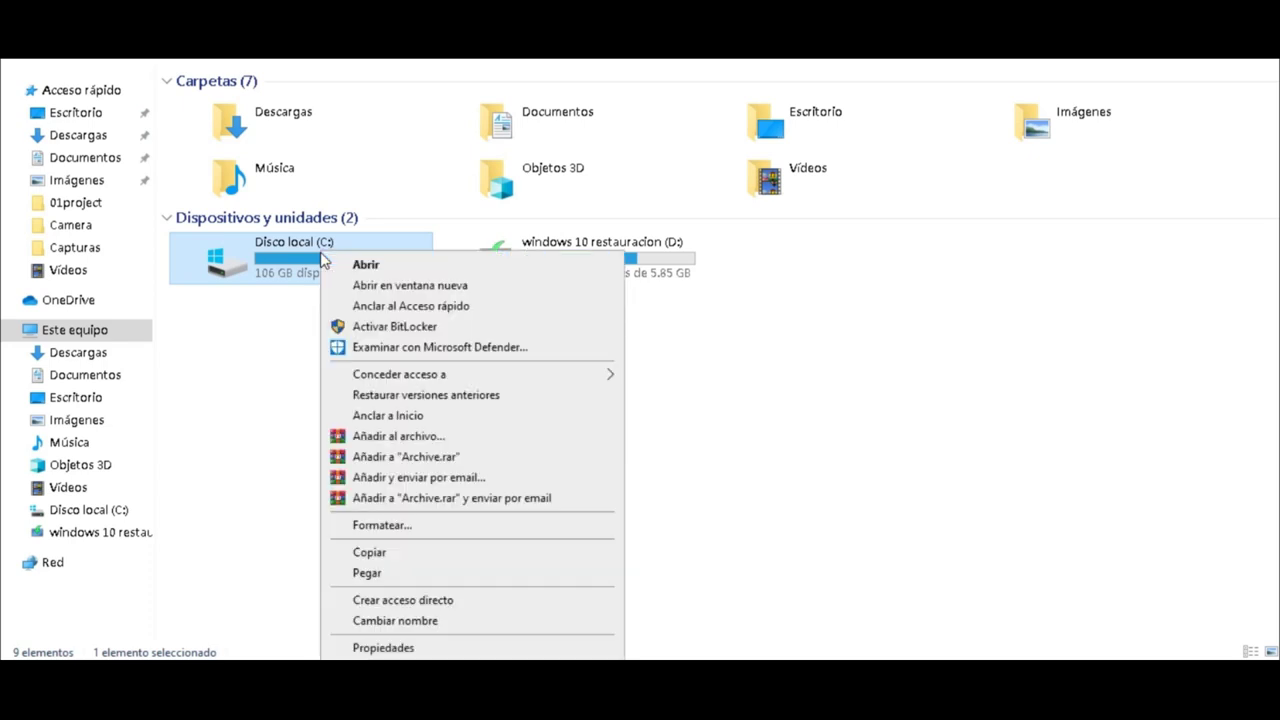
{"action": "left_click", "coordinate": [383, 648]}
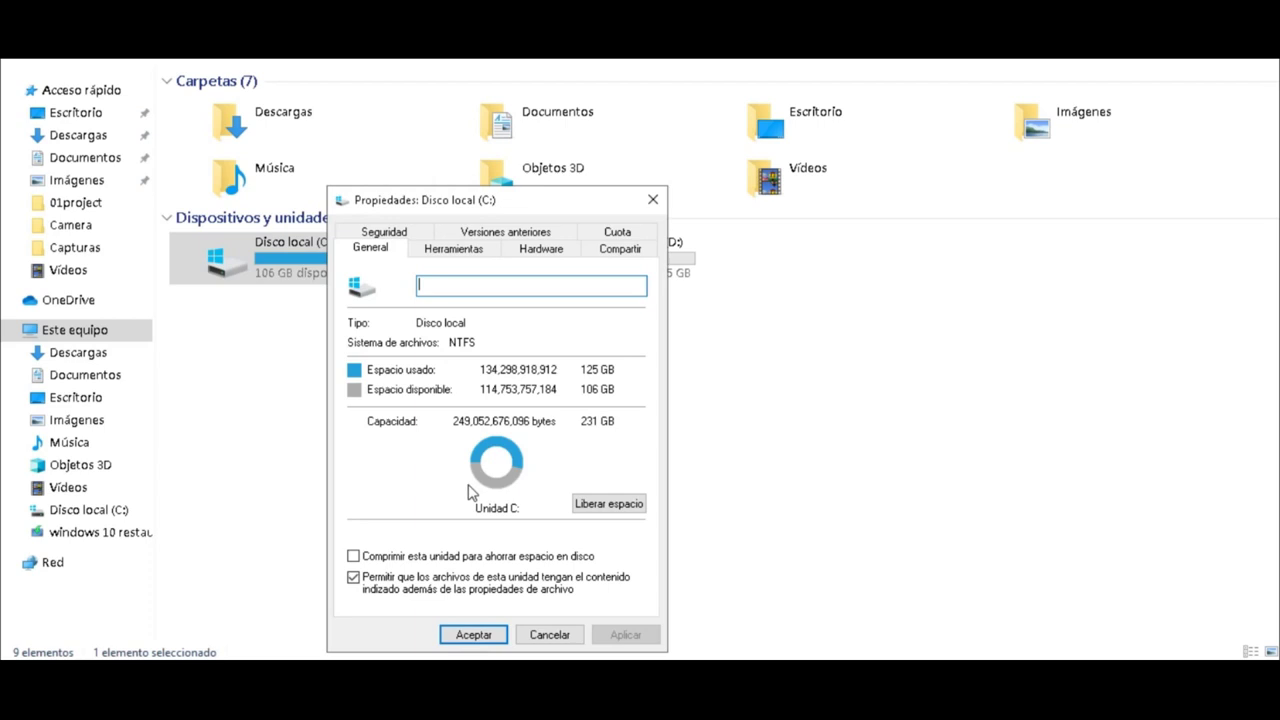
{"action": "left_click", "coordinate": [593, 504]}
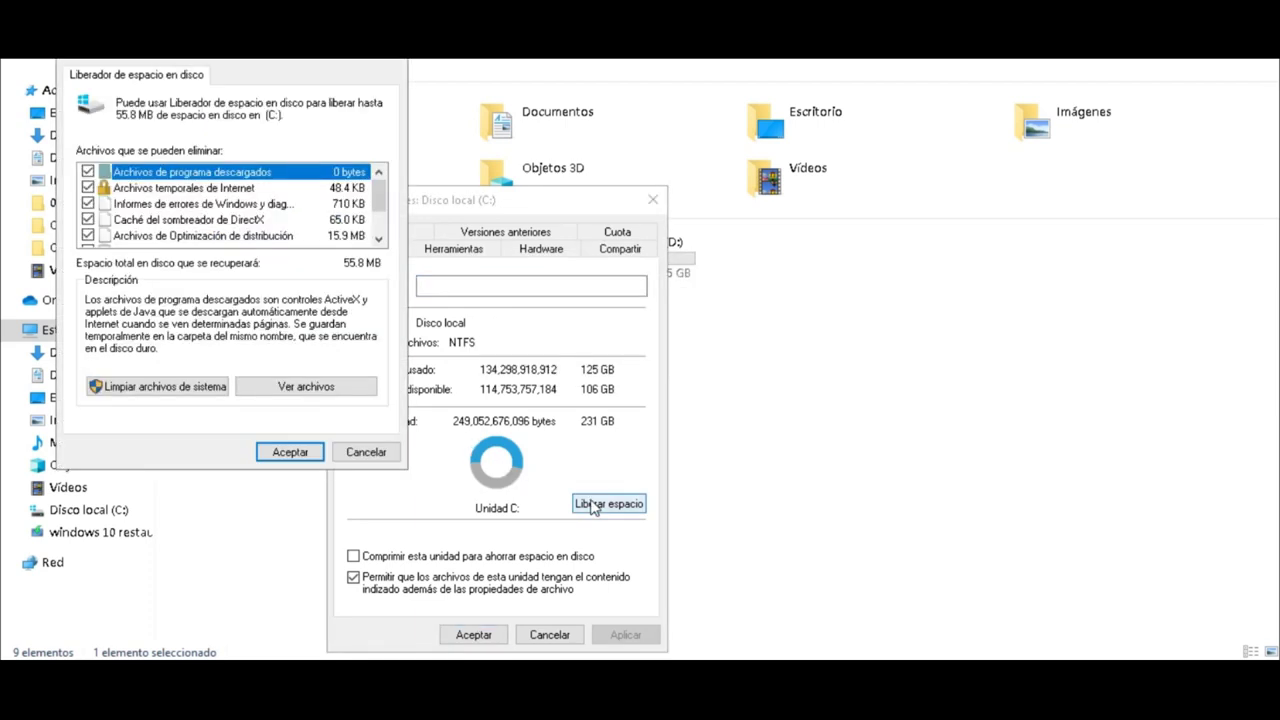
{"action": "scroll", "coordinate": [374, 190], "scroll_direction": "down", "scroll_amount": 1}
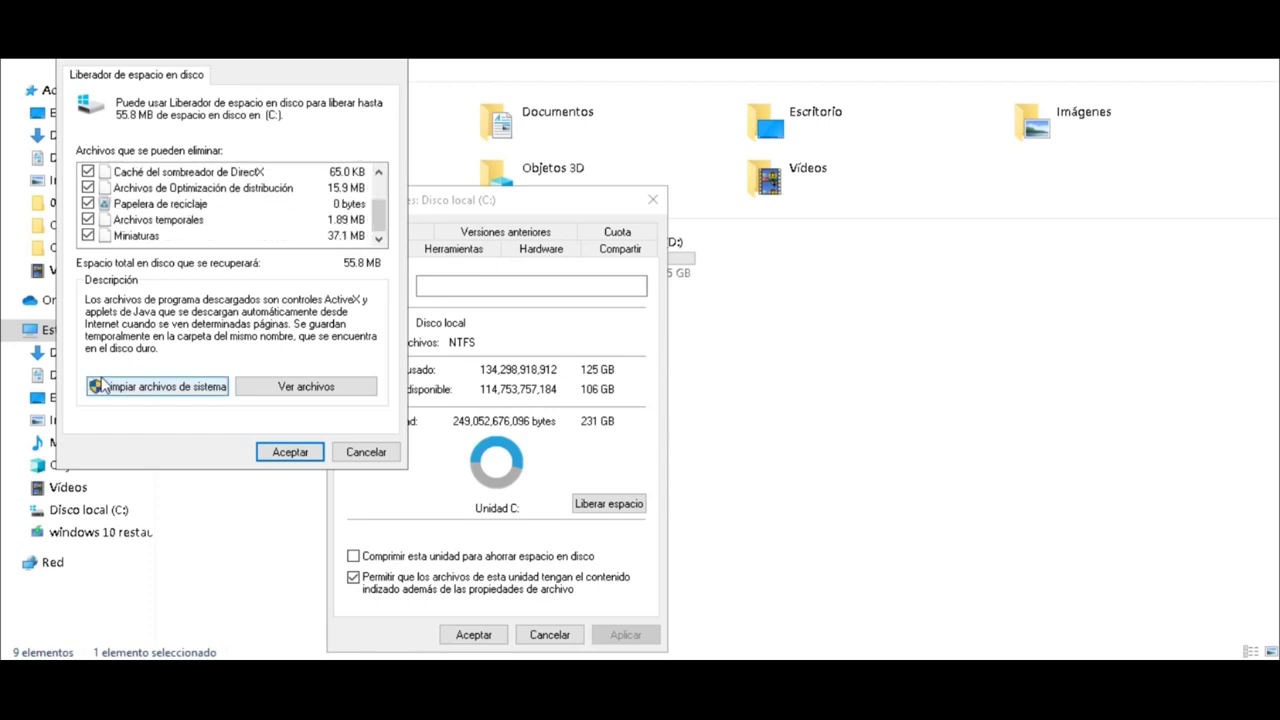
{"action": "left_click", "coordinate": [150, 400]}
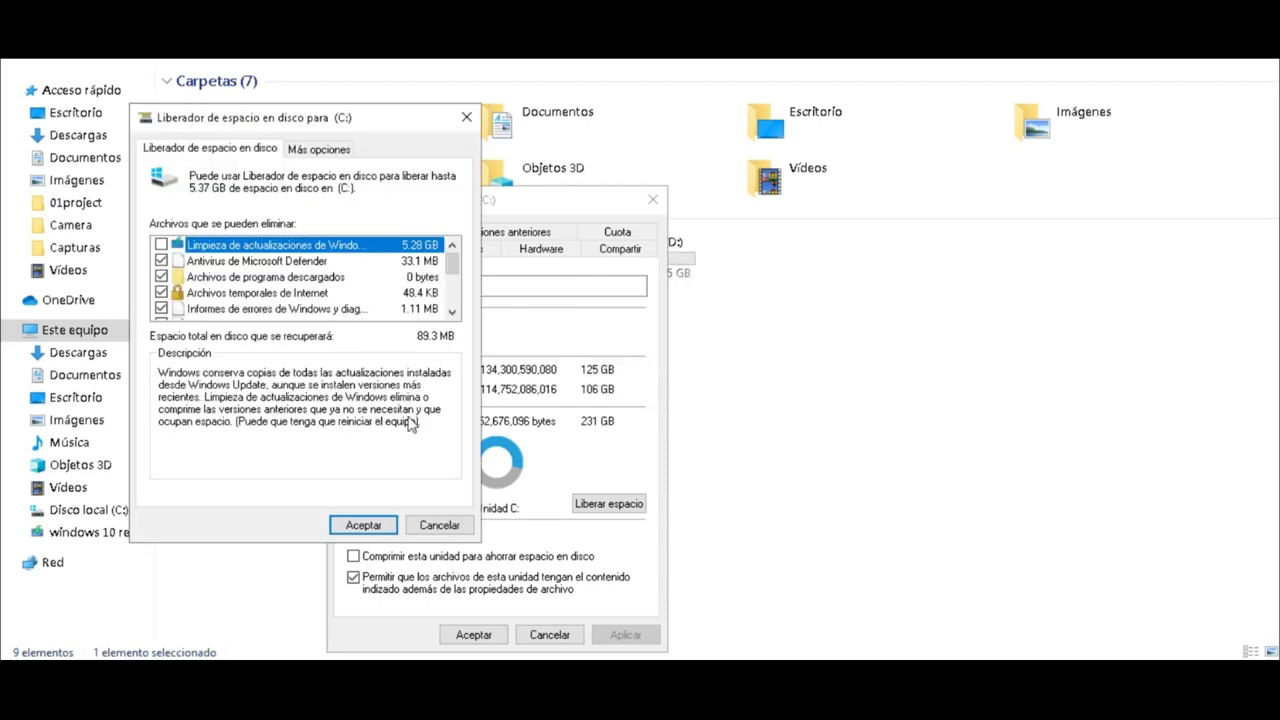
Step: Add the Windows Update cleanup to the checked categories and permanently delete the selected files from drive C
{"action": "left_click", "coordinate": [162, 245]}
{"action": "left_click", "coordinate": [453, 303]}
{"action": "left_click", "coordinate": [453, 305]}
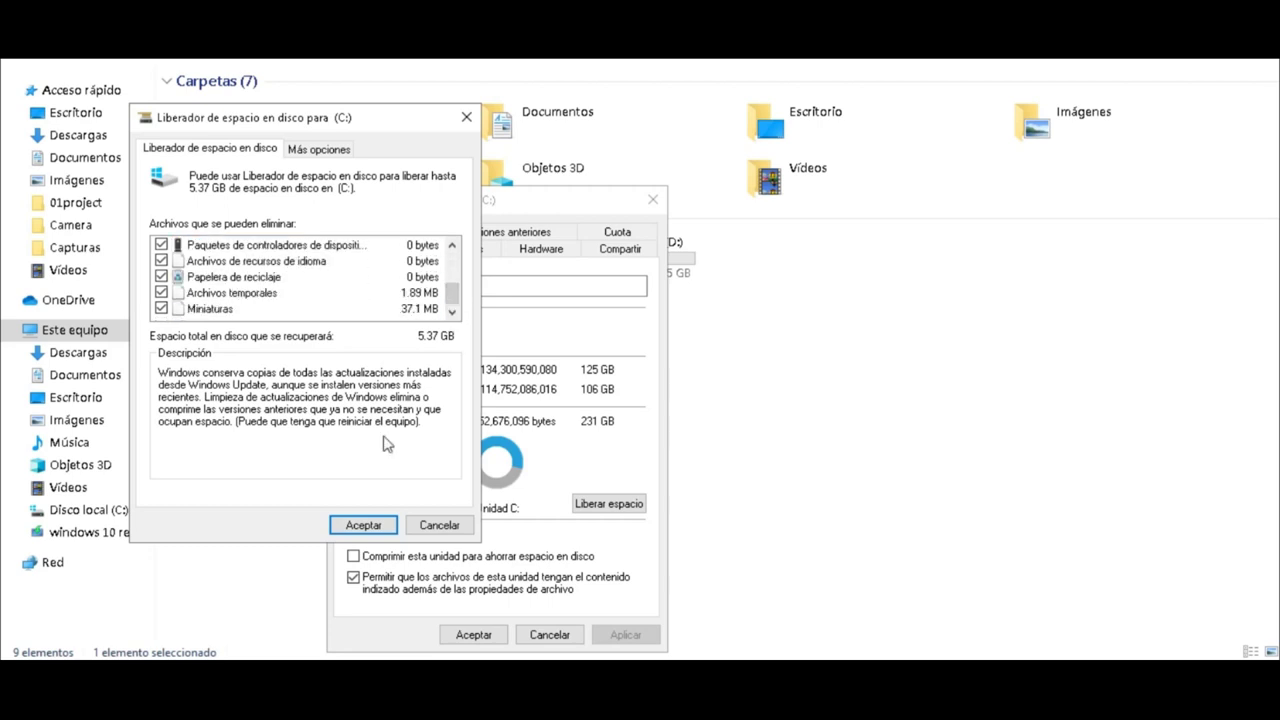
{"action": "left_click", "coordinate": [364, 527]}
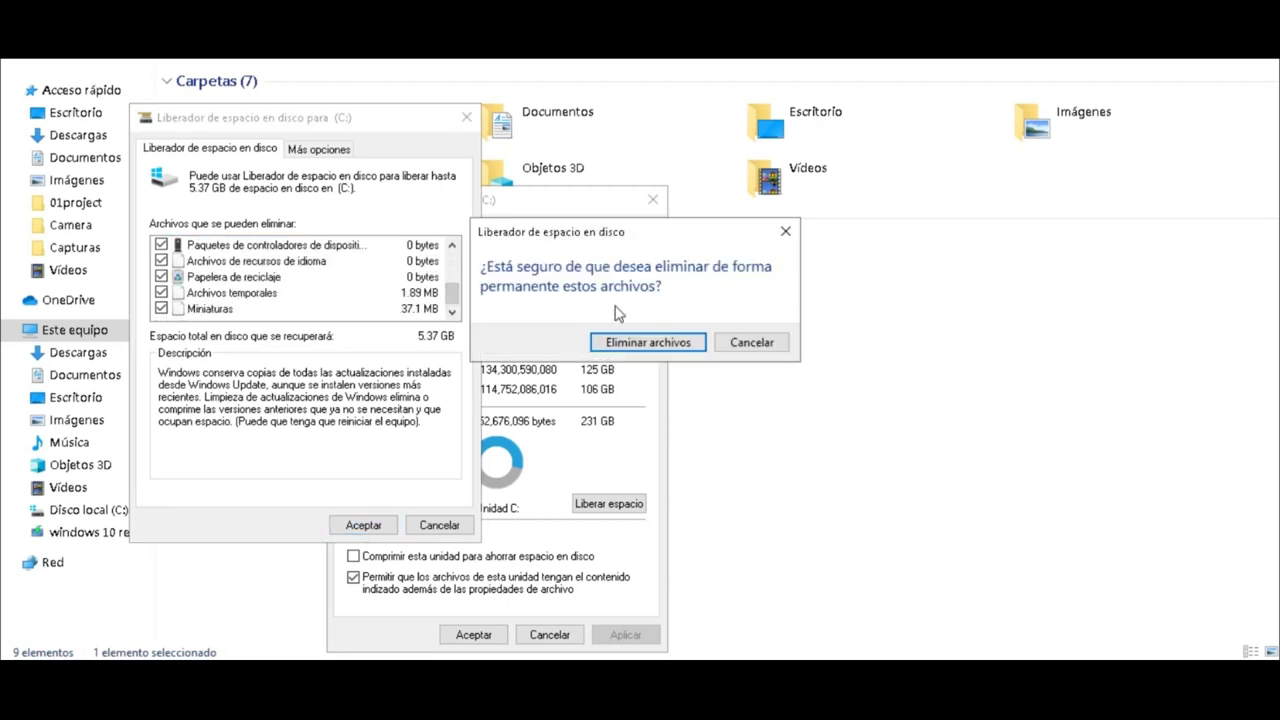
{"action": "left_click", "coordinate": [629, 341]}
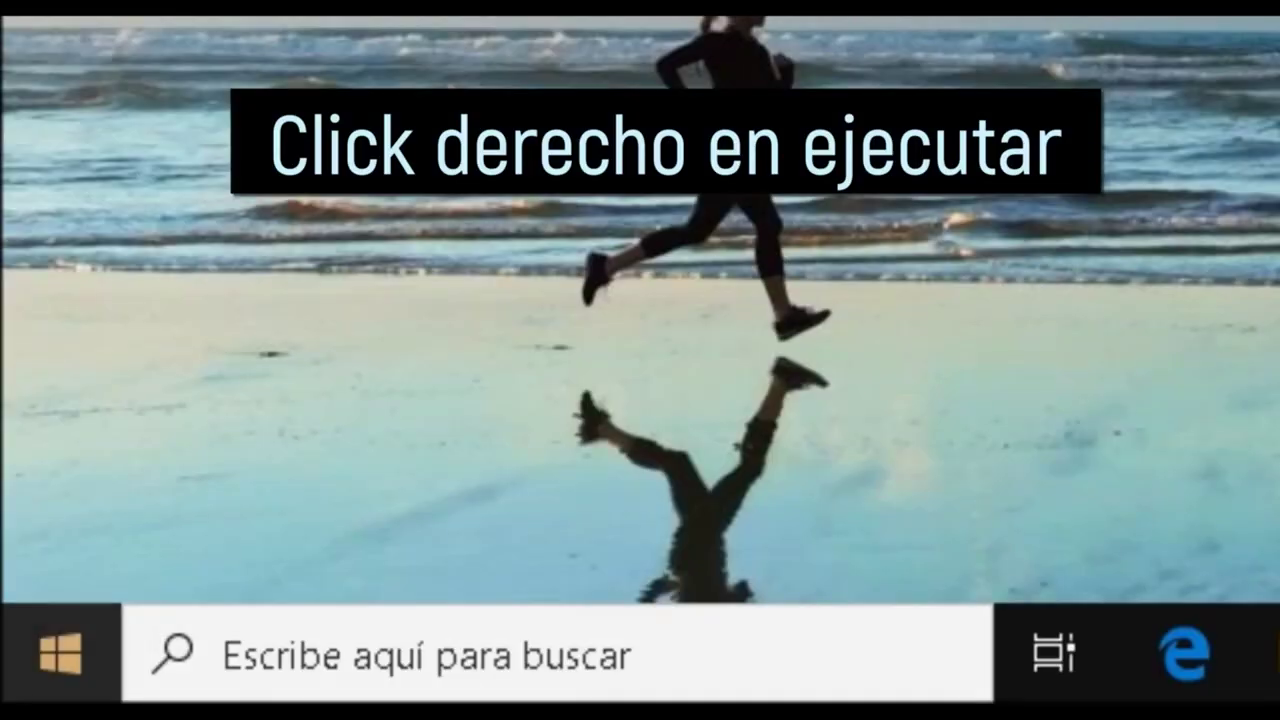
Step: Open the local application data folder by running %localappdata%
{"action": "right_click", "coordinate": [10, 676]}
{"action": "left_click", "coordinate": [151, 402]}
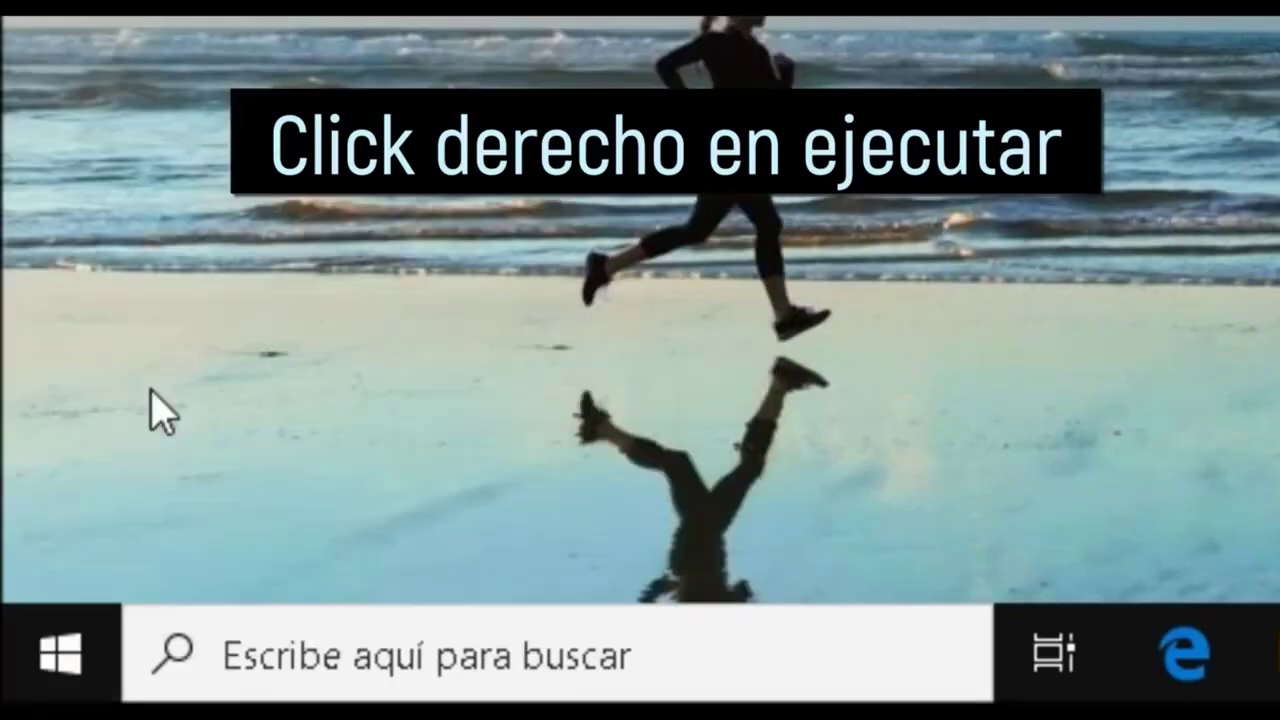
{"action": "type", "text": "%"}
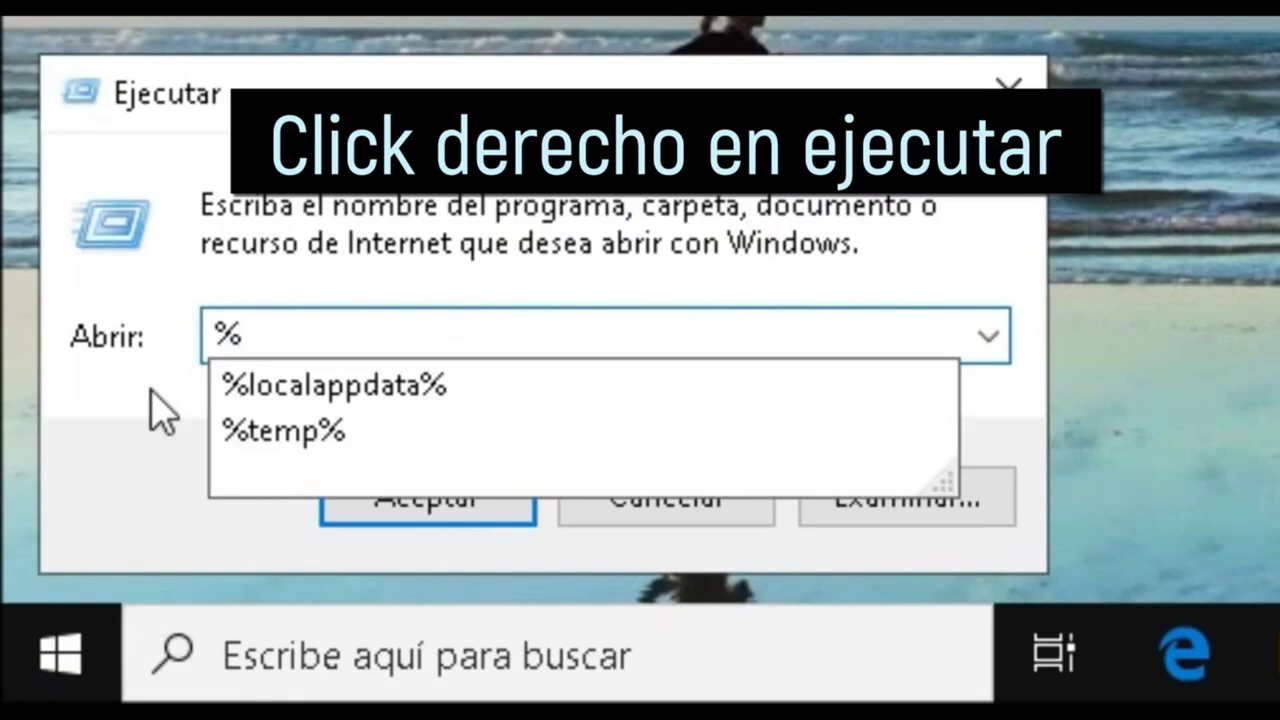
{"action": "type", "text": "loc"}
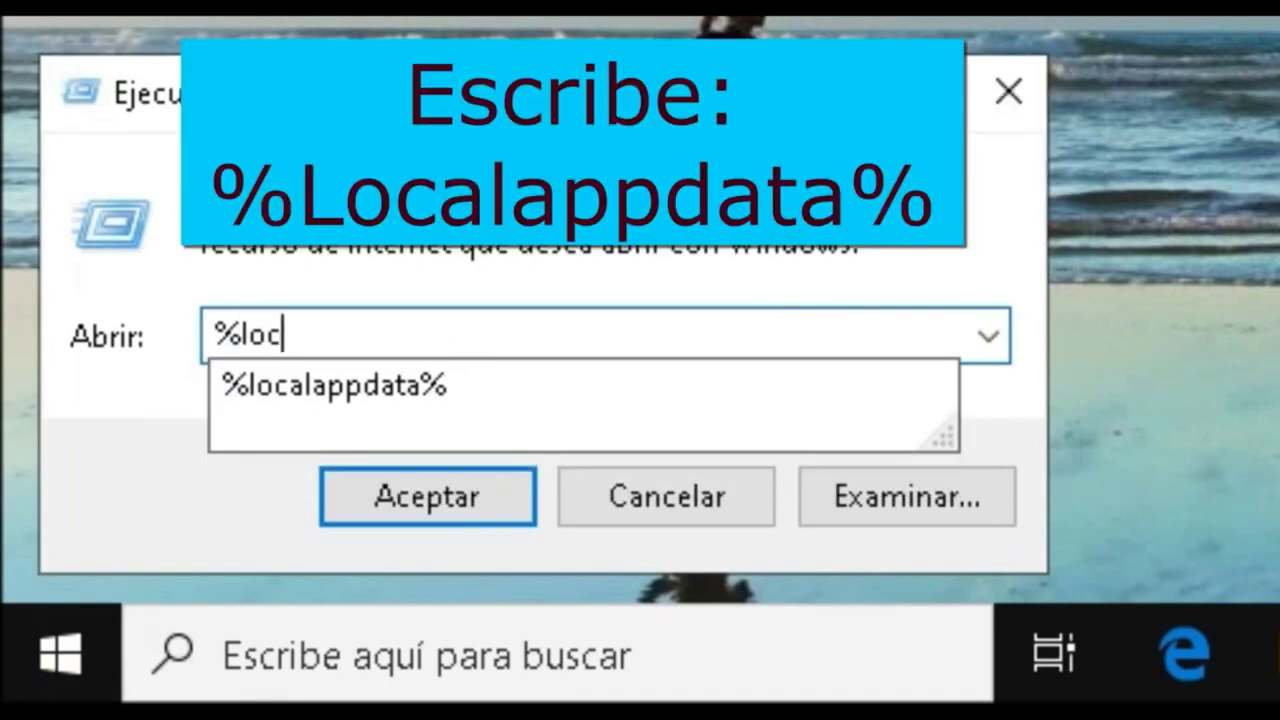
{"action": "type", "text": "alapp"}
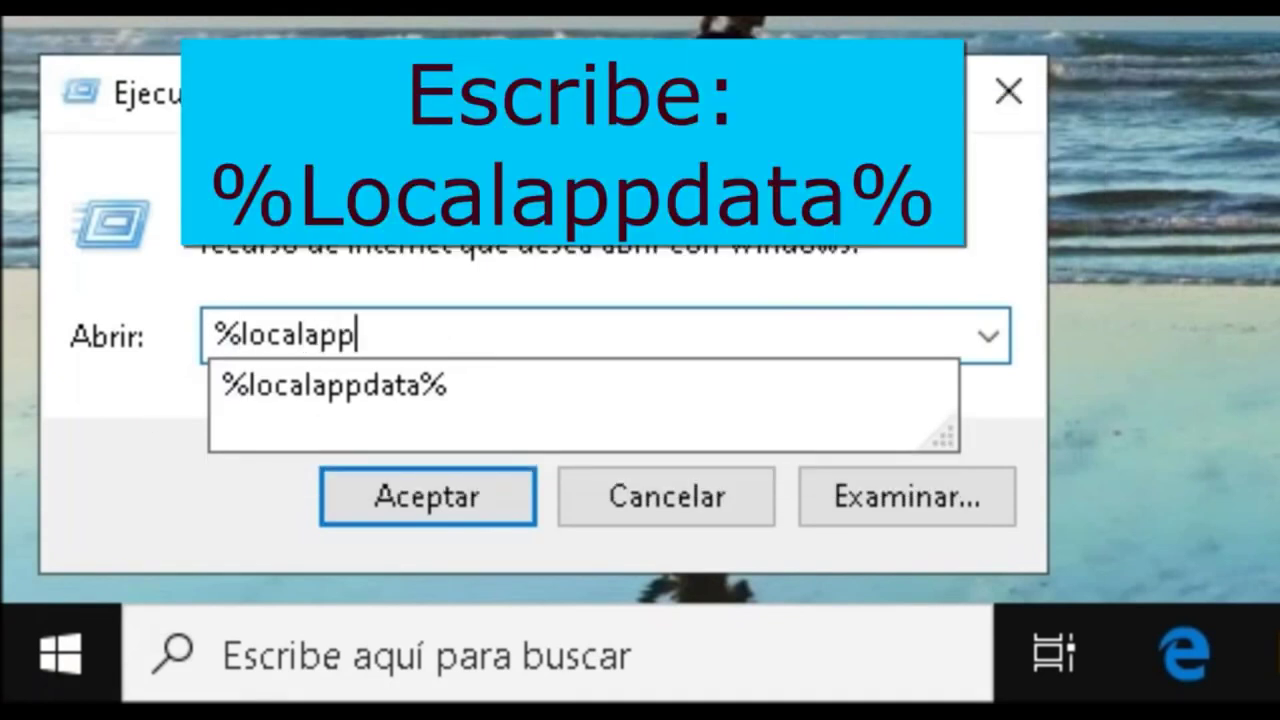
{"action": "type", "text": "data"}
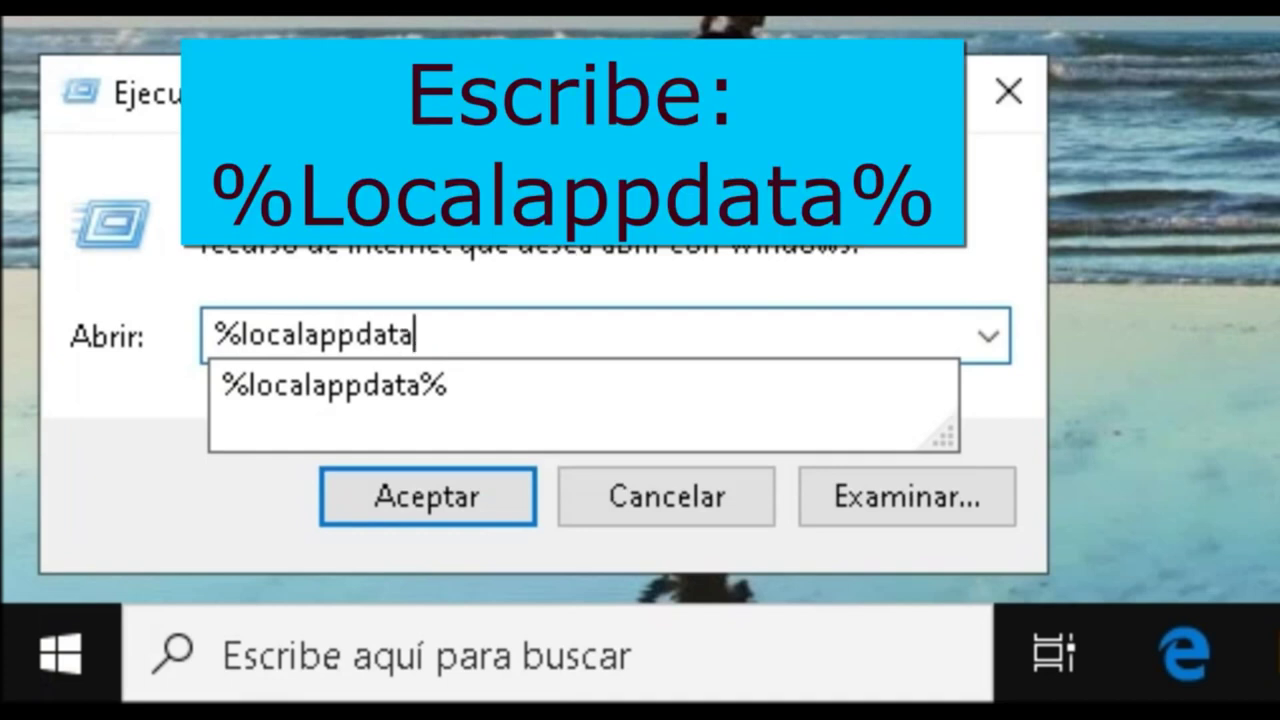
{"action": "left_click", "coordinate": [160, 410]}
{"action": "type", "text": "%"}
{"action": "key", "text": "Return"}
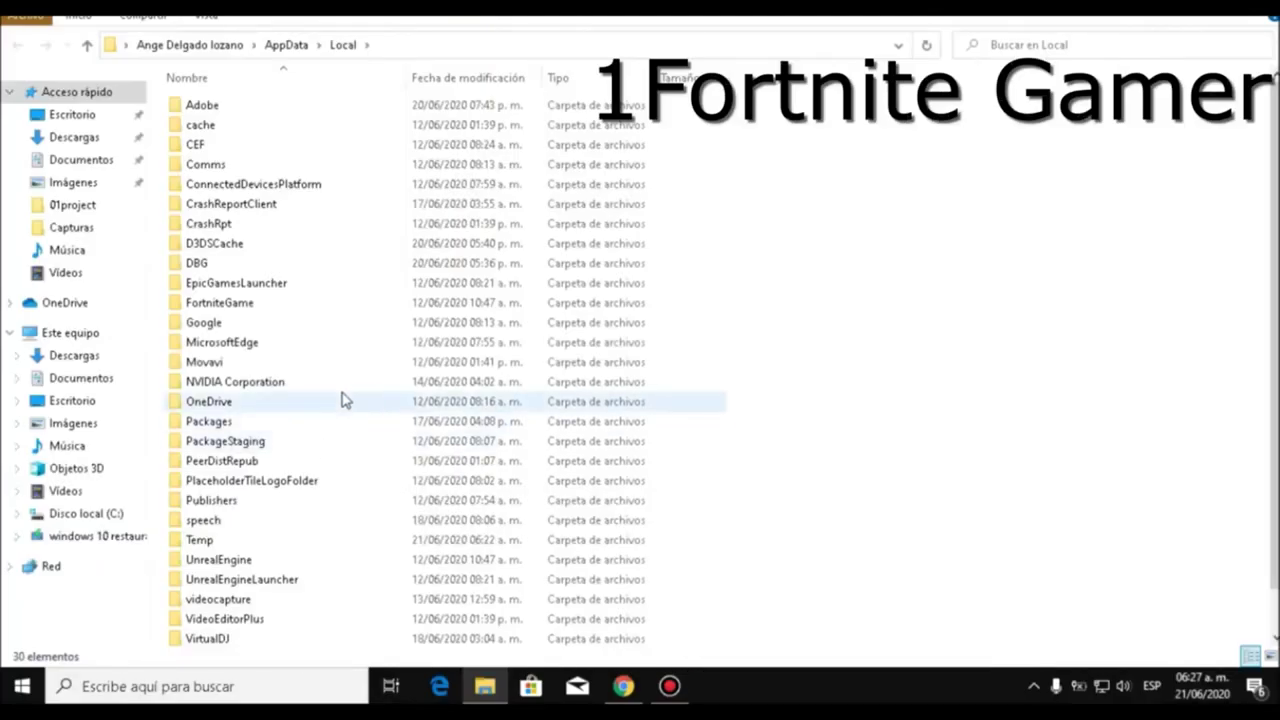
Step: Open the FortniteGame\Saved\Crashes folder and check it for crash files to delete
{"action": "double_click", "coordinate": [228, 306]}
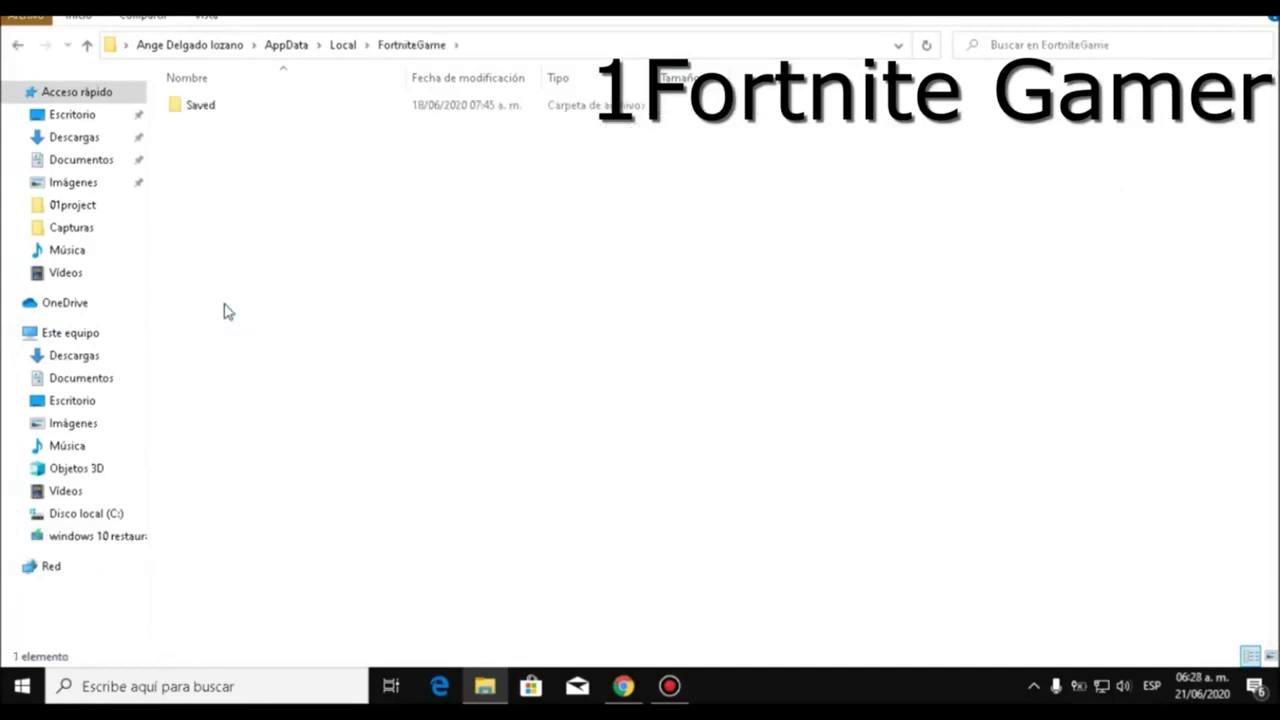
{"action": "double_click", "coordinate": [203, 108]}
{"action": "double_click", "coordinate": [232, 145]}
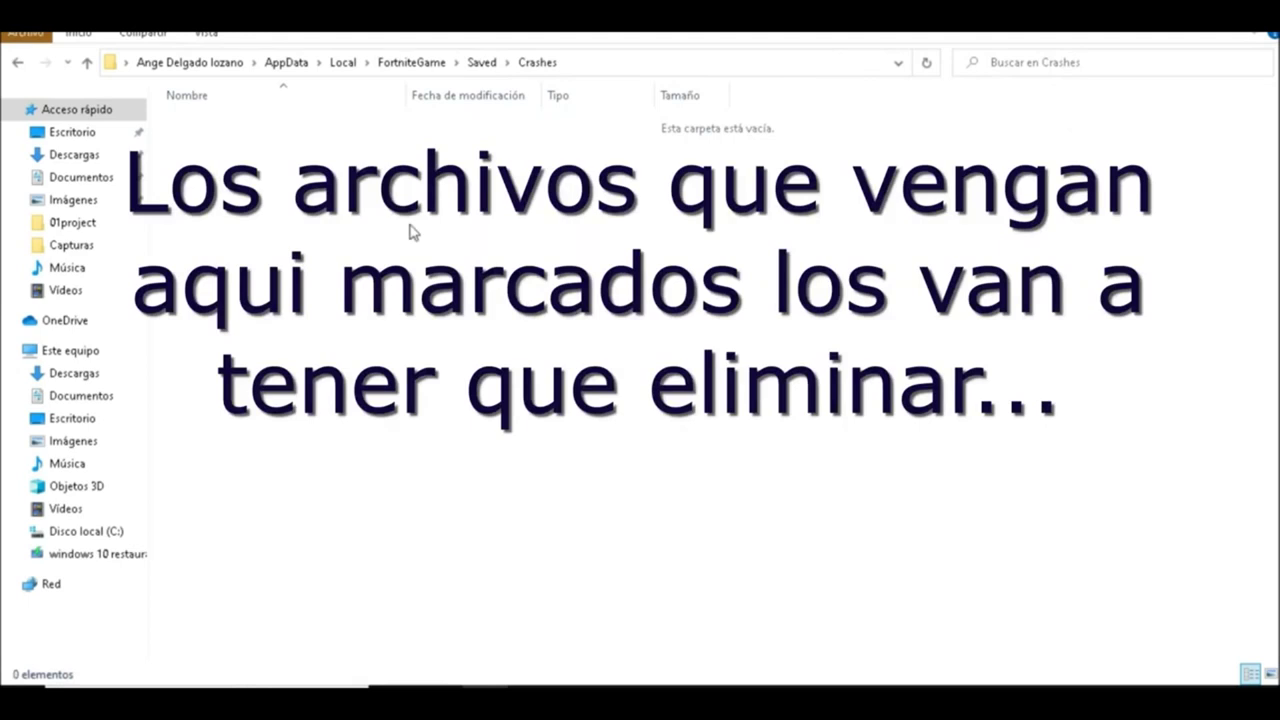
{"action": "right_click", "coordinate": [626, 348]}
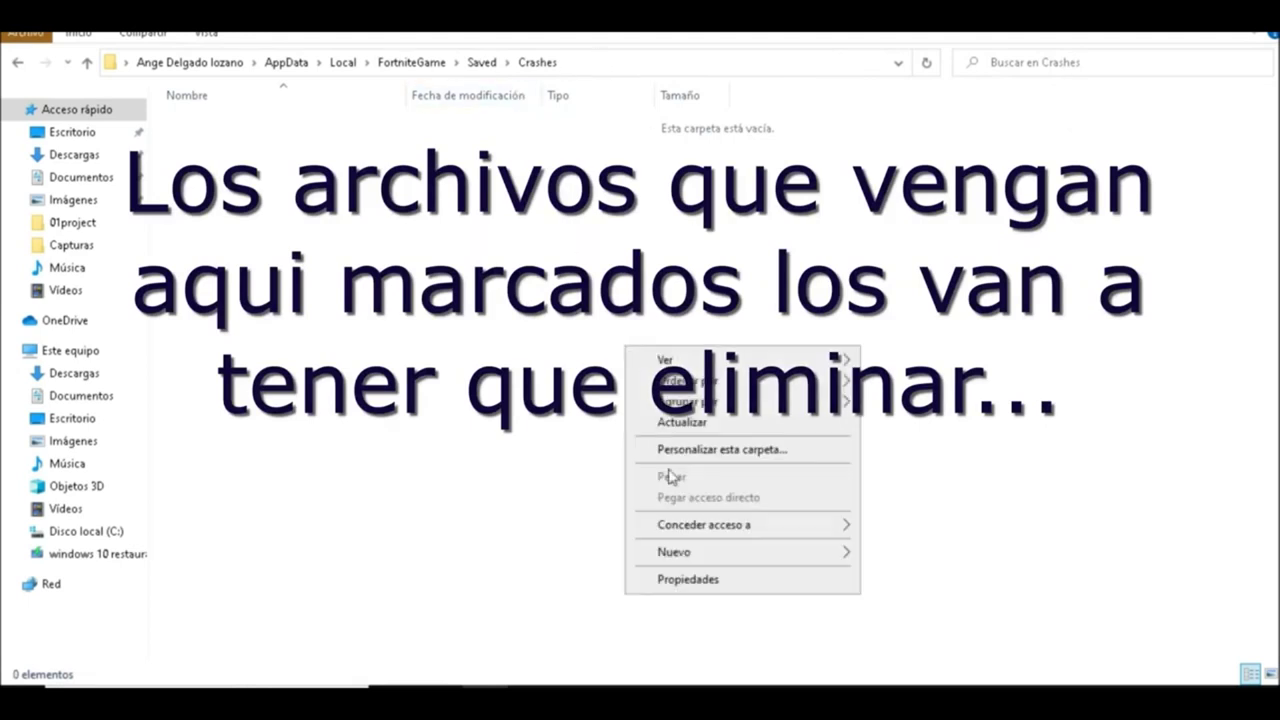
{"action": "left_click", "coordinate": [452, 474]}
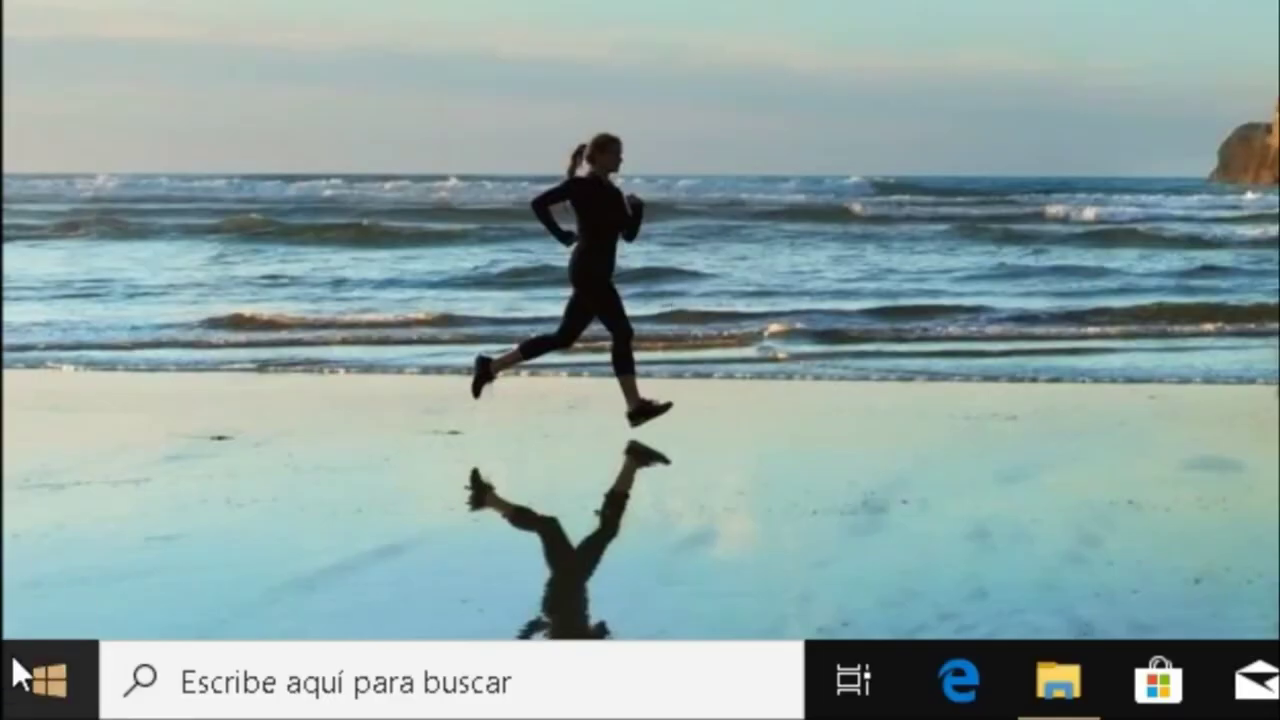
Step: Open the Registry Editor by running regedit
{"action": "right_click", "coordinate": [8, 678]}
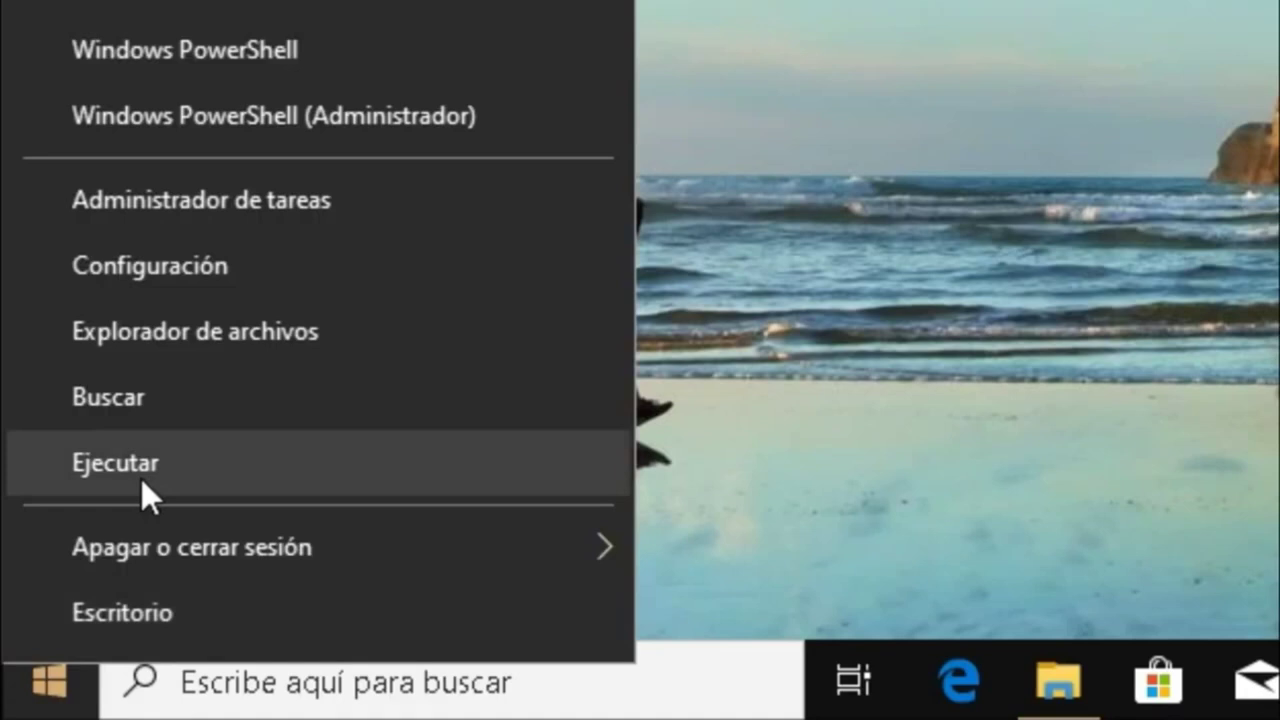
{"action": "left_click", "coordinate": [141, 478]}
{"action": "type", "text": "re"}
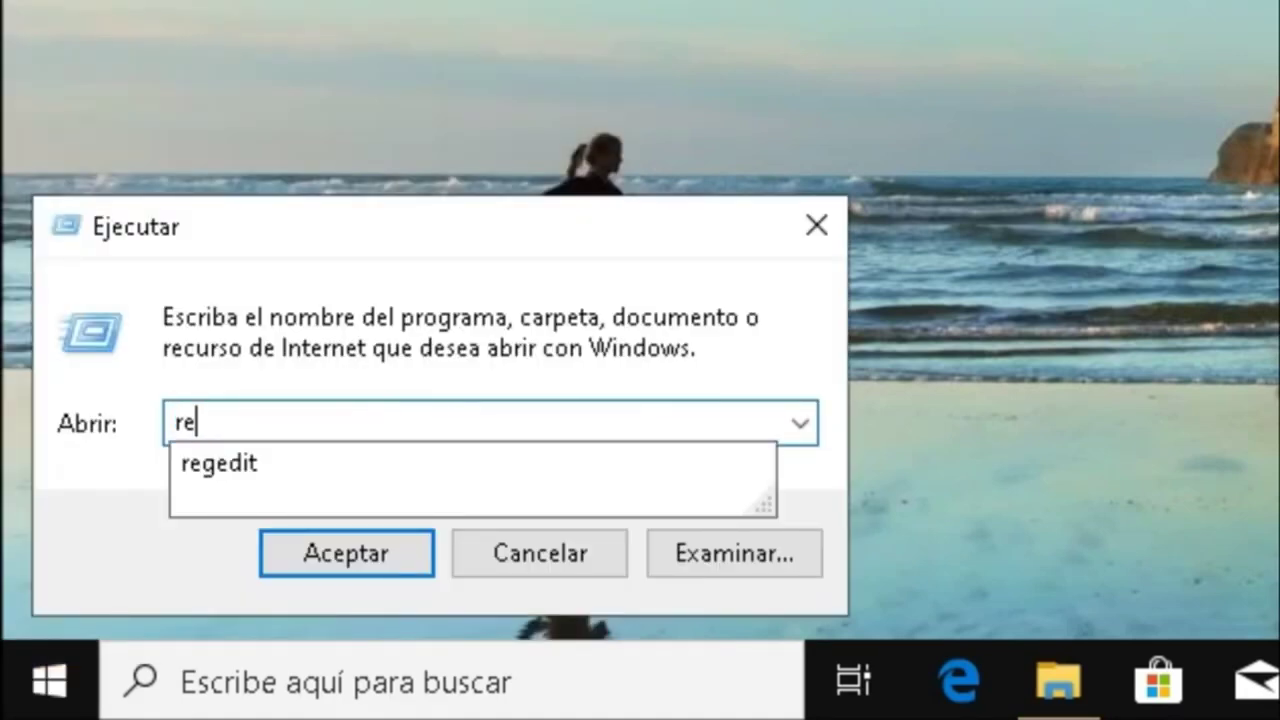
{"action": "type", "text": "gedit"}
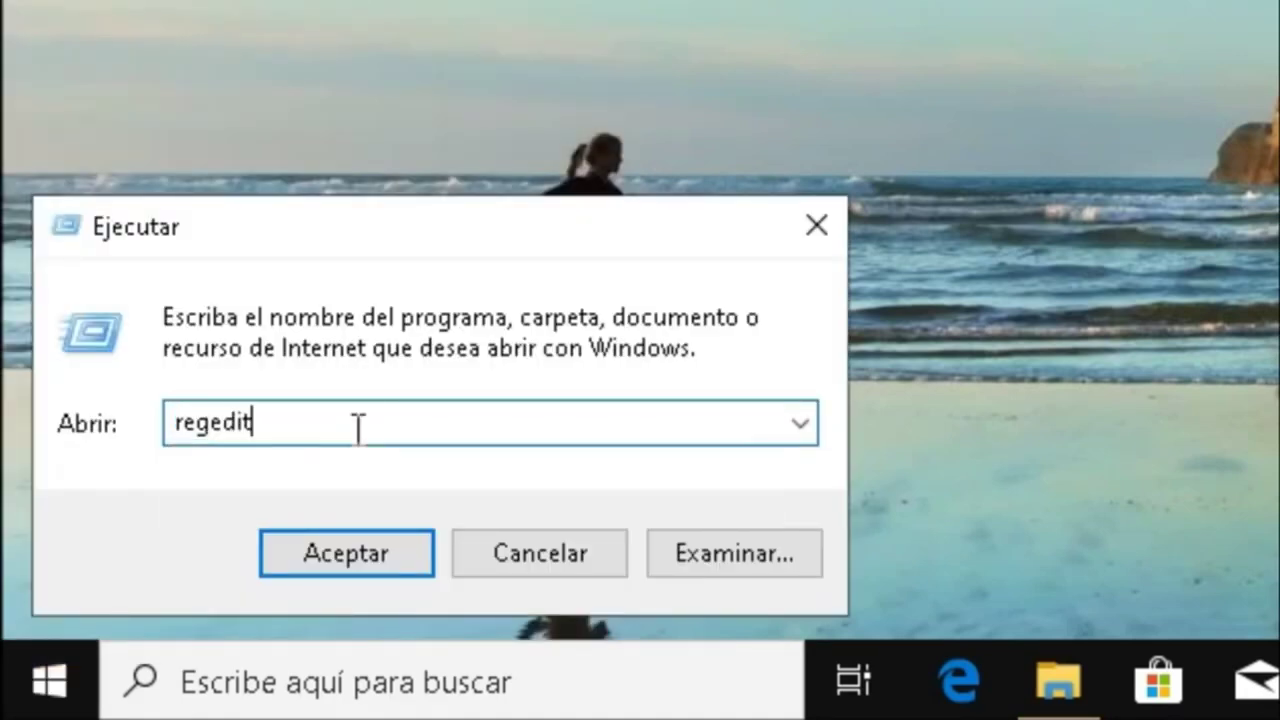
{"action": "left_click", "coordinate": [345, 553]}
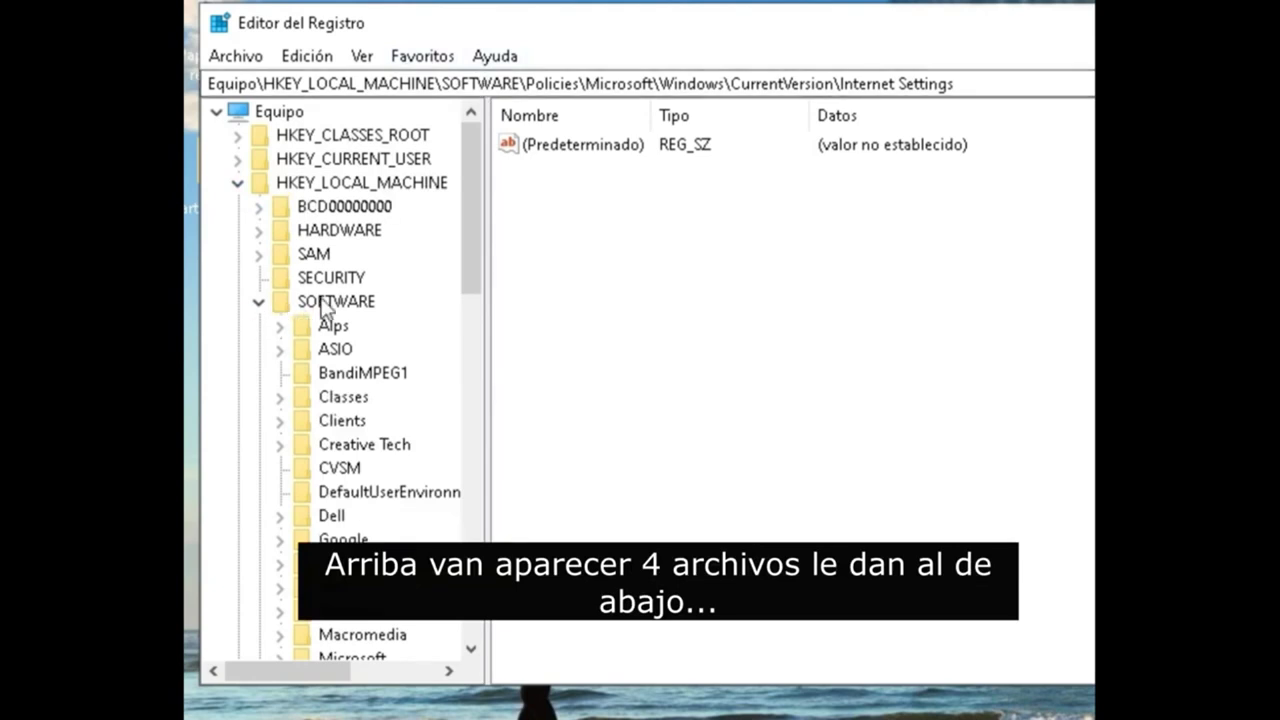
Step: Examine the entries of the HKEY_LOCAL_MACHINE\SOFTWARE\Policies\Microsoft\Windows\CurrentVersion\Internet Settings key
{"action": "left_click_drag", "start_coordinate": [471, 266], "coordinate": [477, 380]}
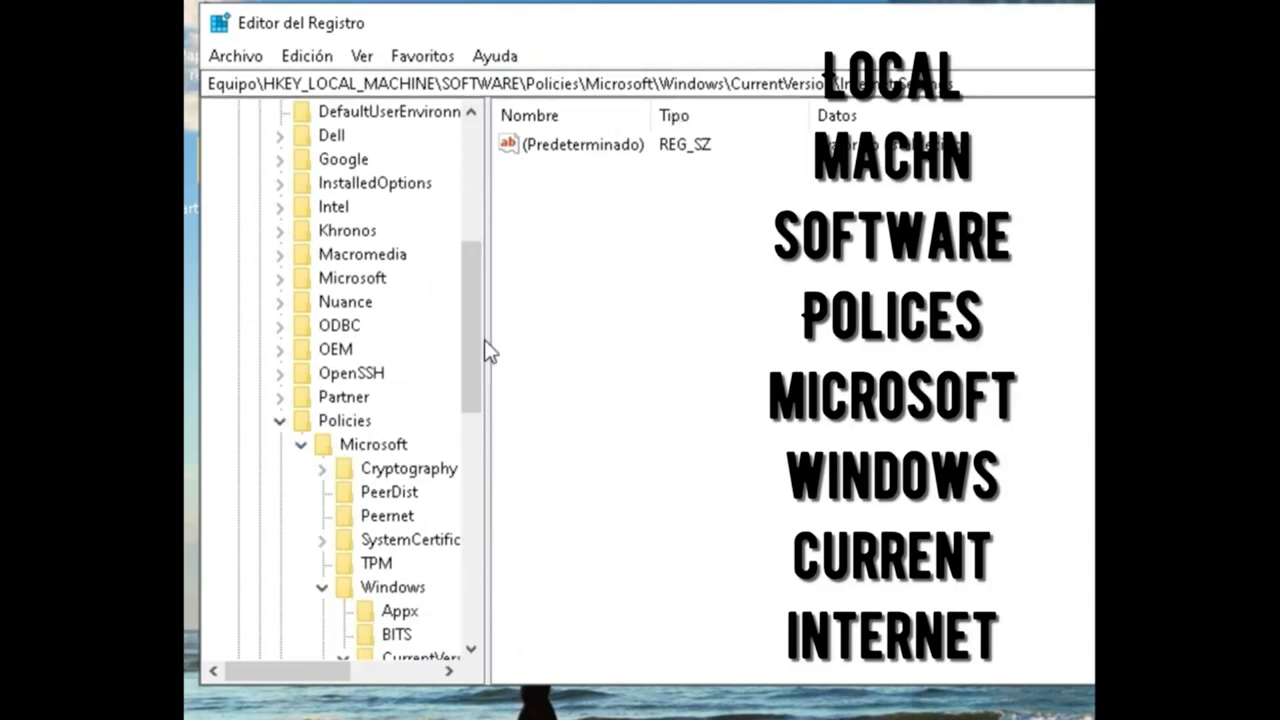
{"action": "left_click_drag", "start_coordinate": [480, 343], "coordinate": [477, 376]}
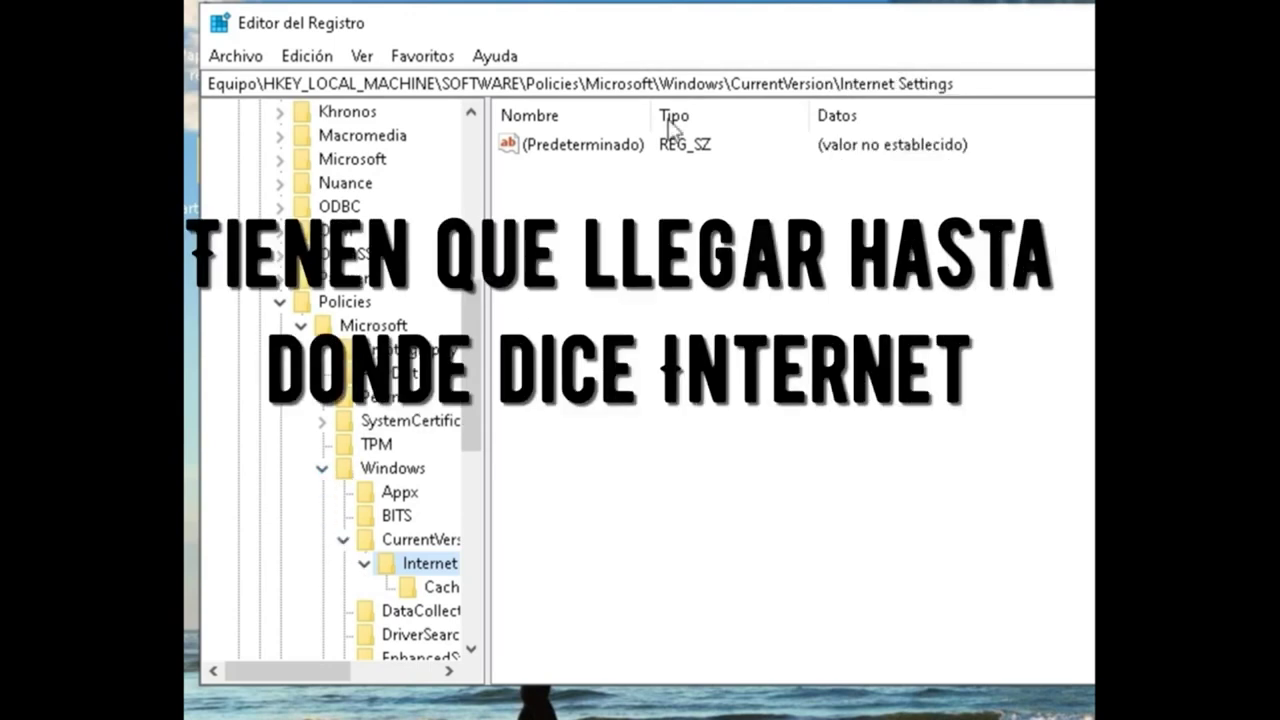
{"action": "left_click_drag", "start_coordinate": [479, 321], "coordinate": [479, 367]}
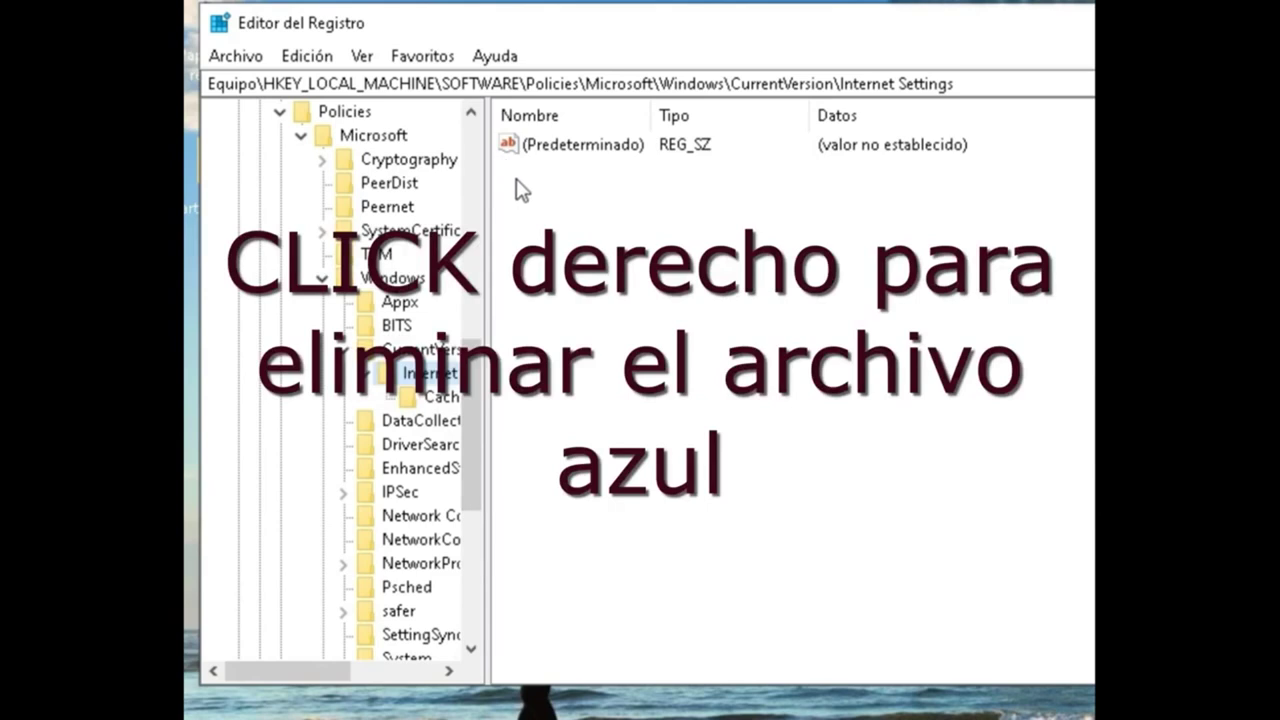
{"action": "right_click", "coordinate": [516, 178]}
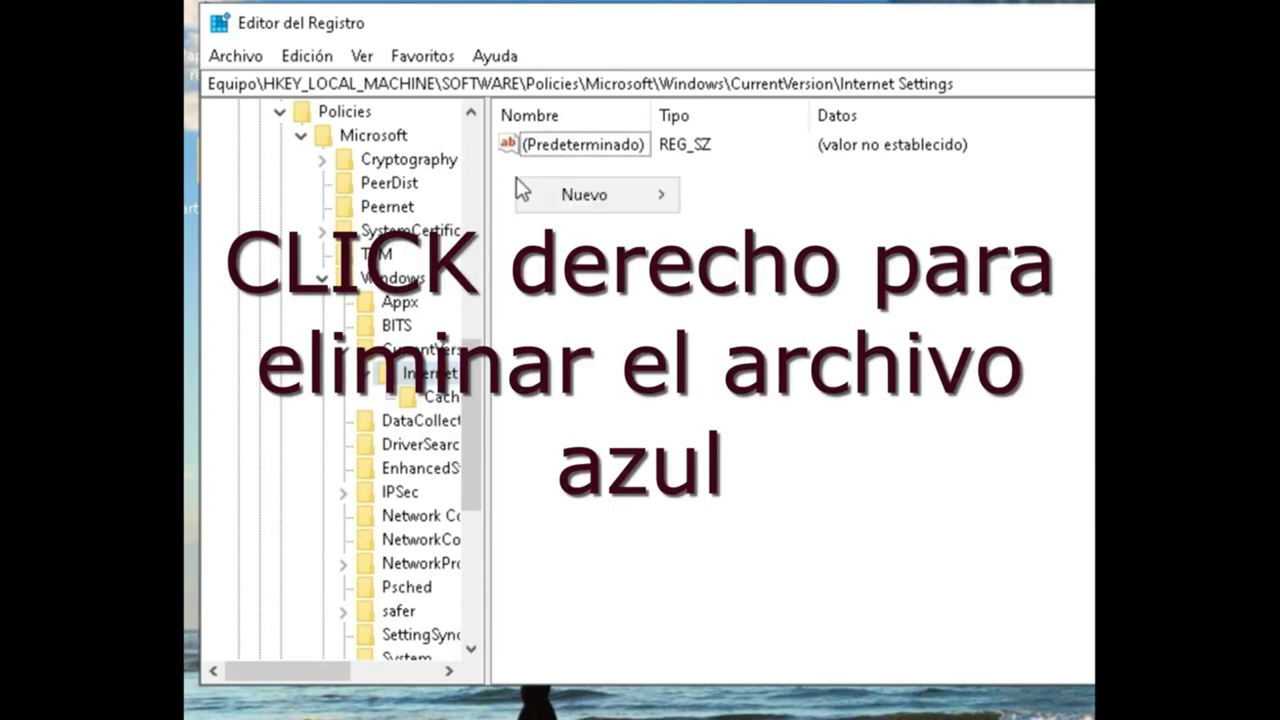
{"action": "left_click", "coordinate": [600, 326]}
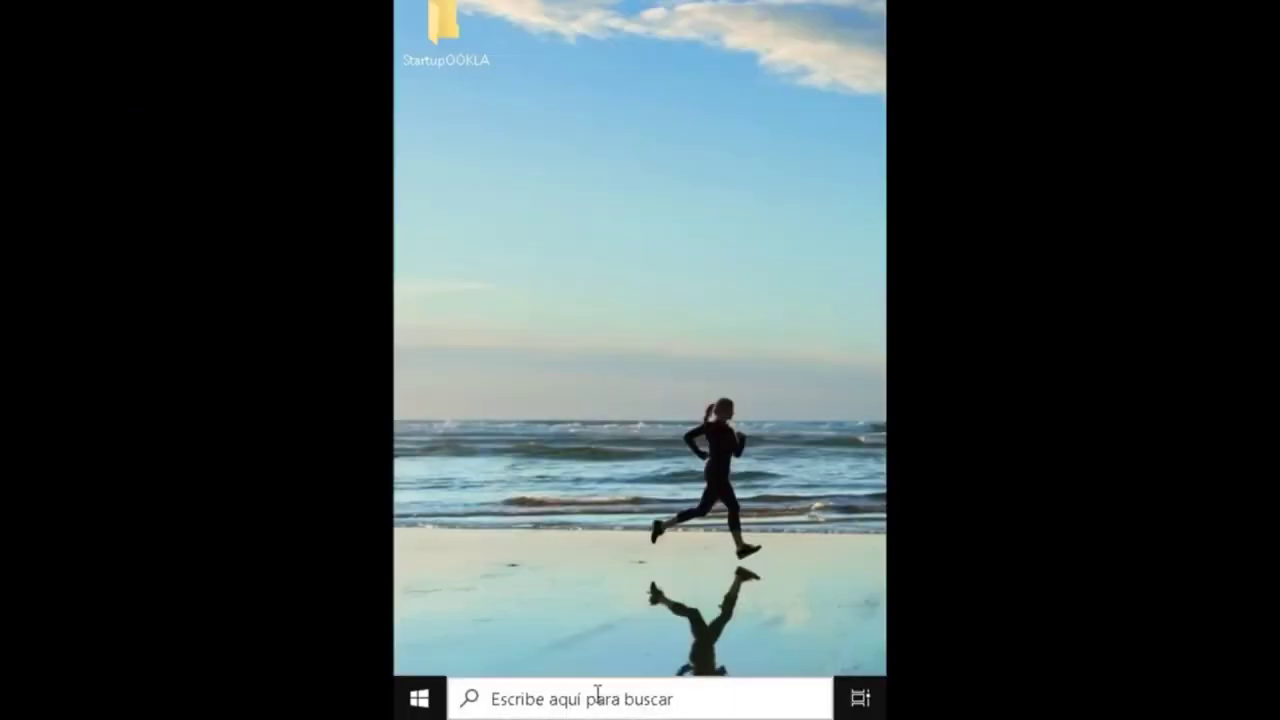
Step: Open Internet Options (Opciones de Internet) and restore its advanced settings to their defaults
{"action": "left_click", "coordinate": [531, 698]}
{"action": "type", "text": "opc"}
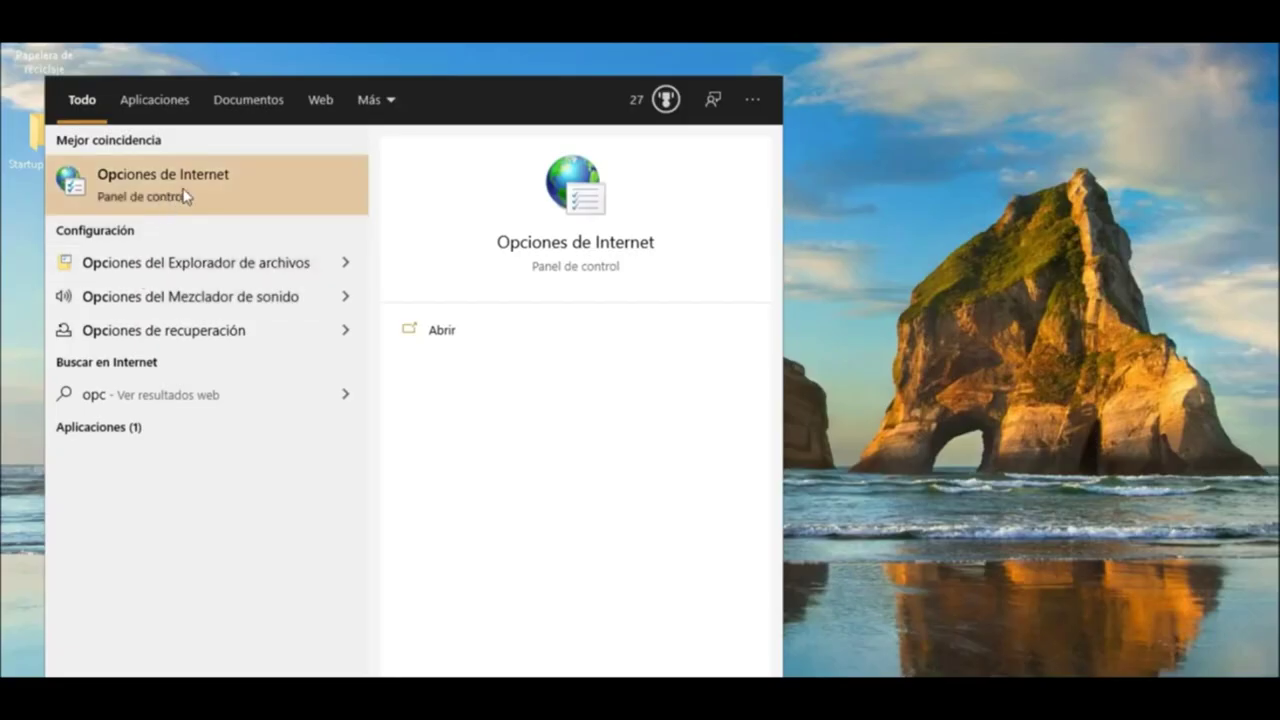
{"action": "left_click", "coordinate": [619, 96]}
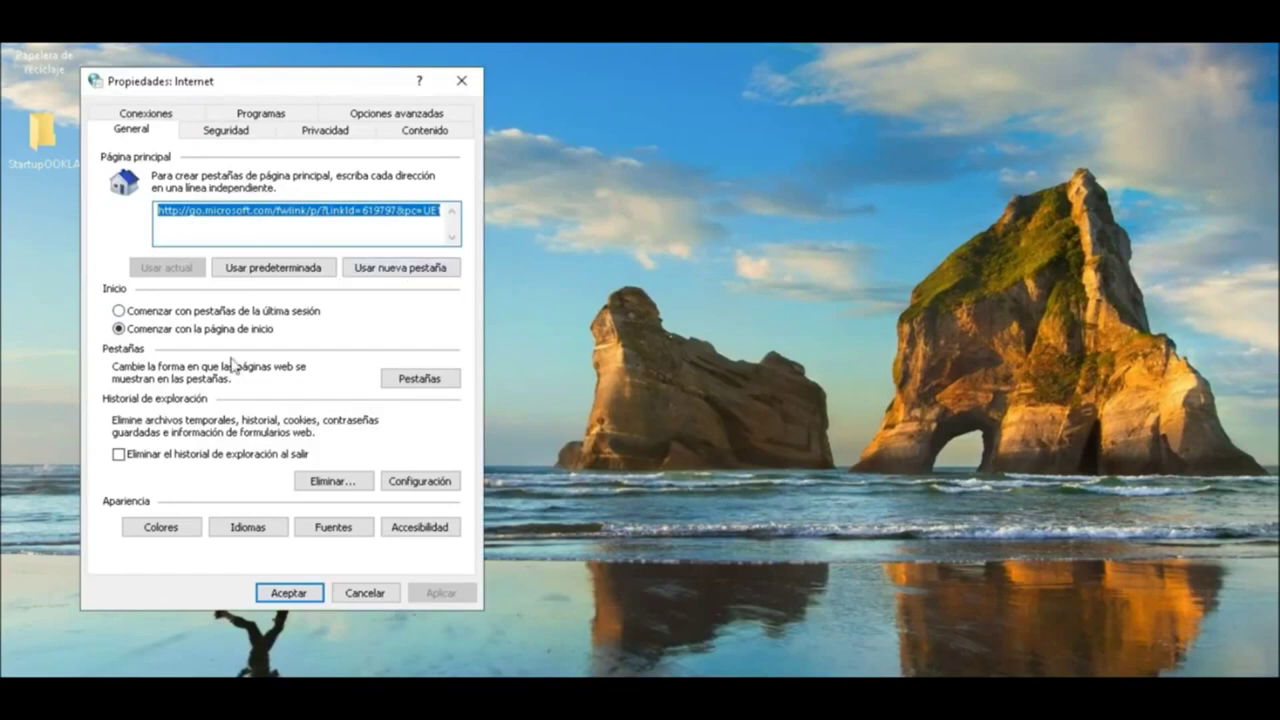
{"action": "left_click", "coordinate": [380, 117]}
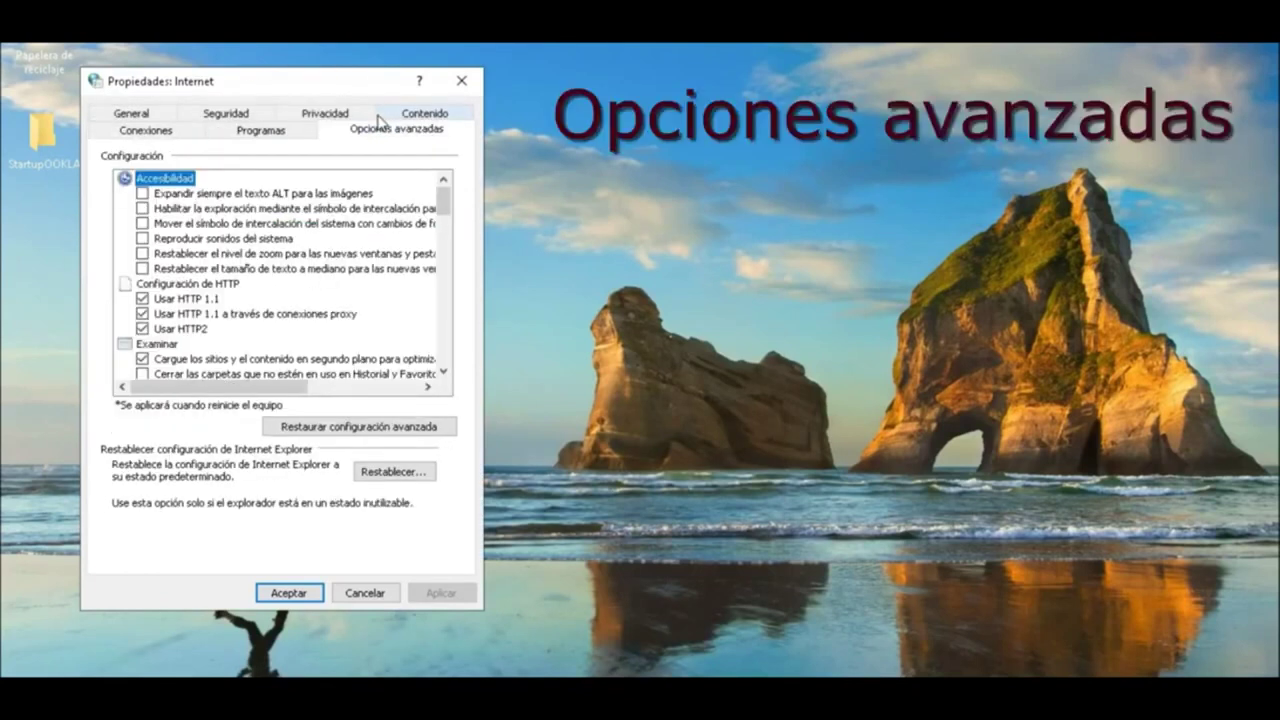
{"action": "left_click", "coordinate": [359, 428]}
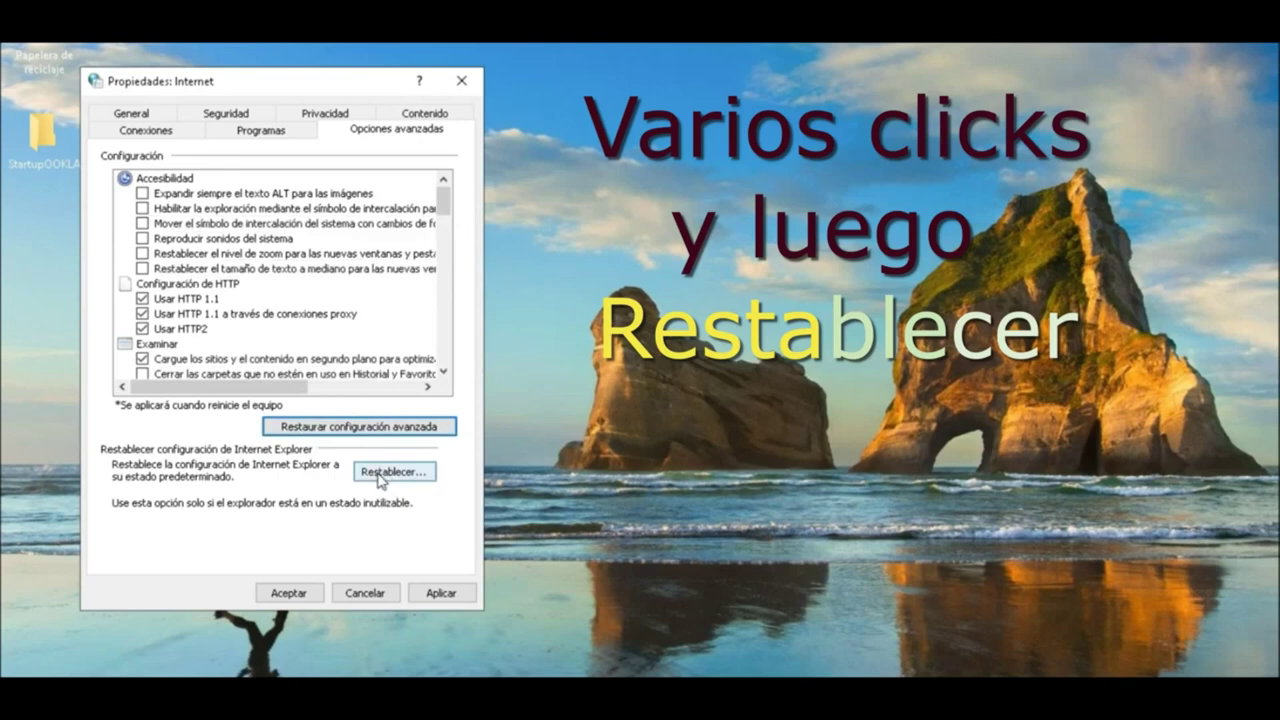
Step: Reset the Internet Explorer settings without deleting personal settings, and close the reset progress dialog
{"action": "left_click", "coordinate": [381, 478]}
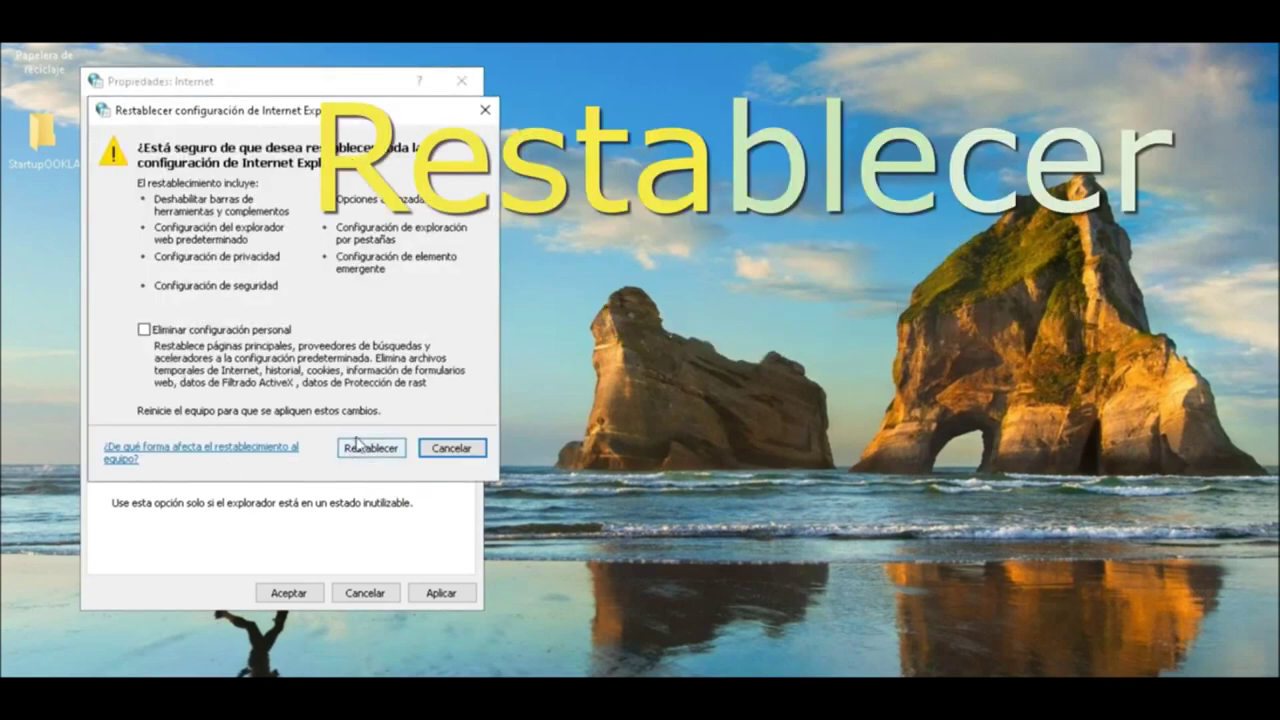
{"action": "left_click", "coordinate": [371, 448]}
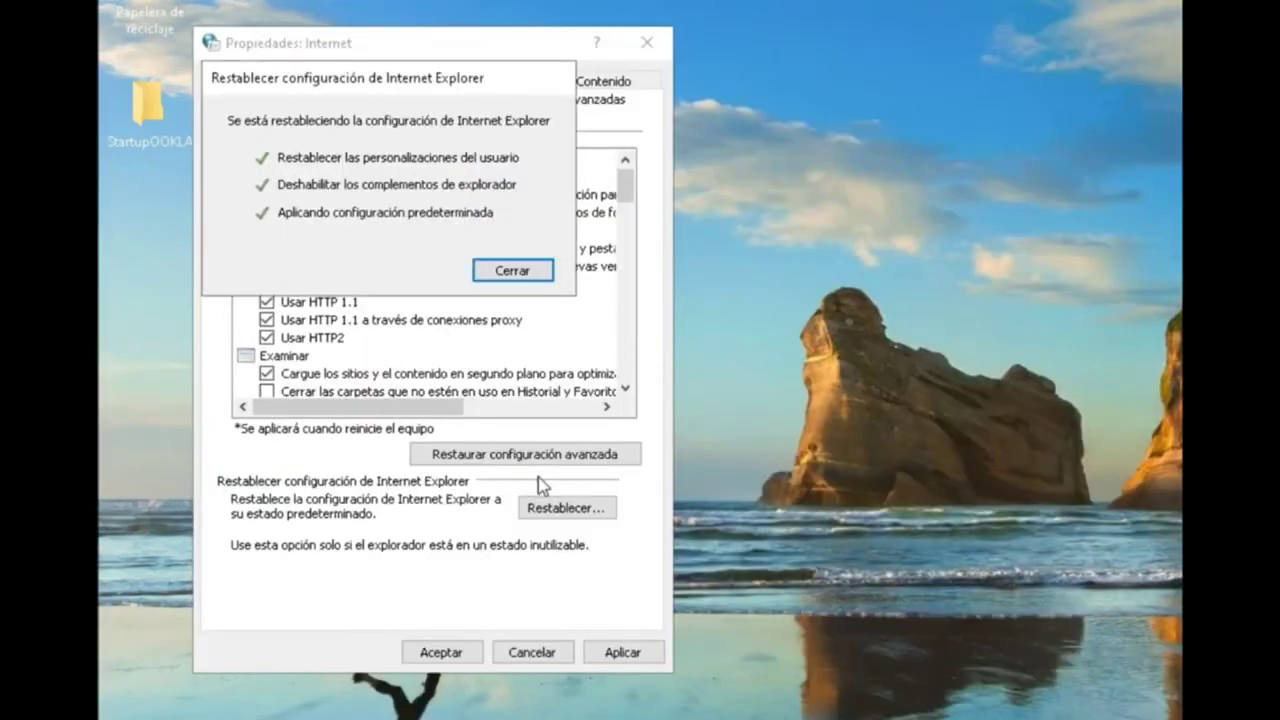
{"action": "left_click_drag", "start_coordinate": [326, 92], "coordinate": [545, 165]}
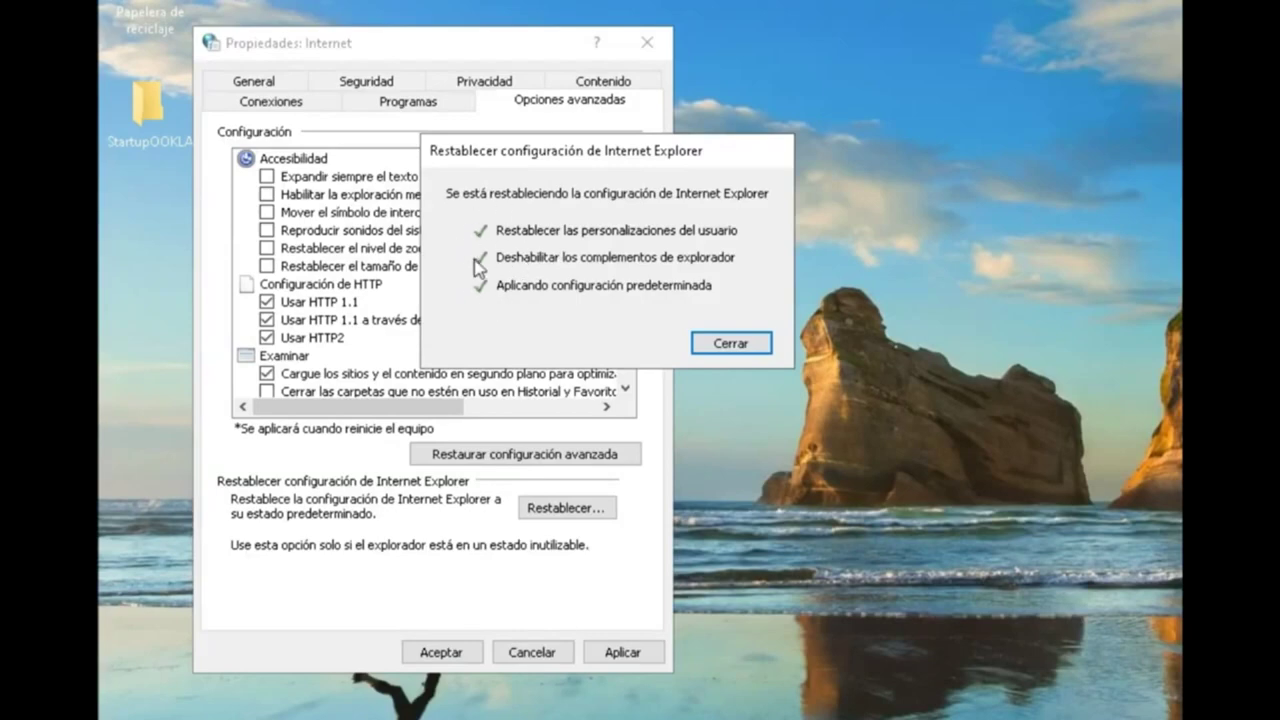
{"action": "left_click", "coordinate": [716, 343]}
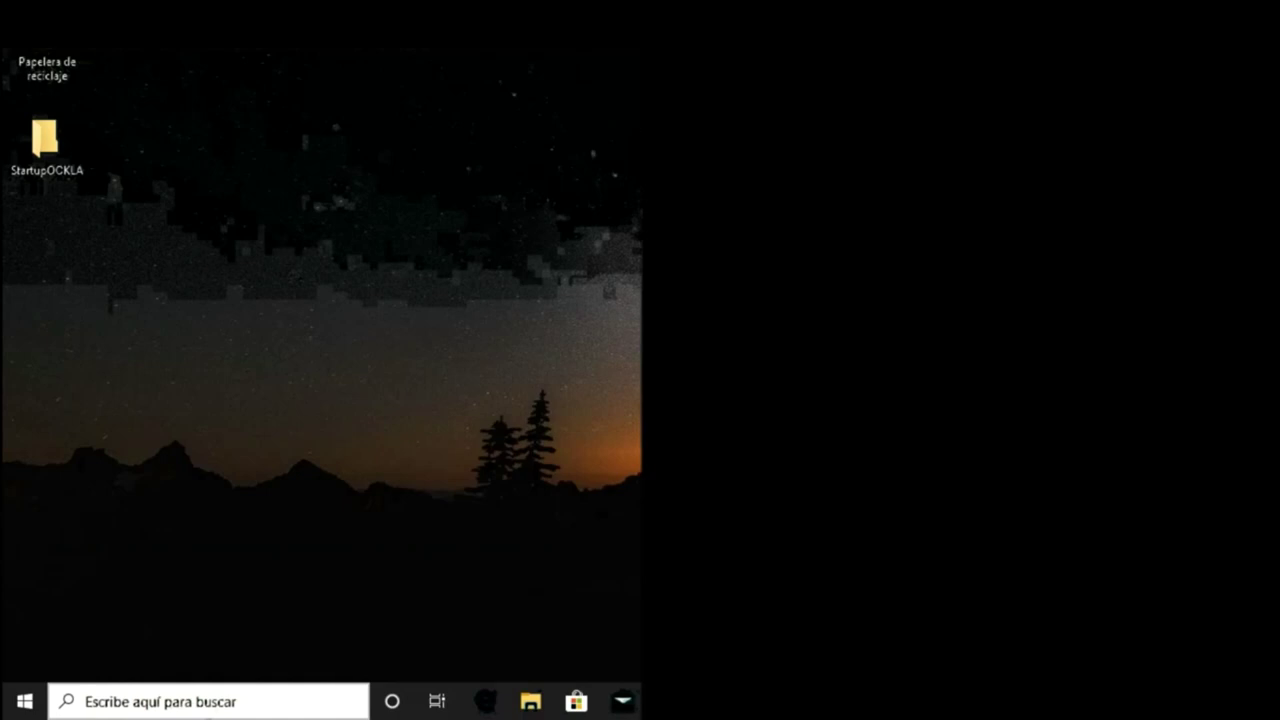
Step: Open the advanced power settings of the Máximo rendimiento power plan
{"action": "left_click", "coordinate": [208, 701]}
{"action": "type", "text": "plan"}
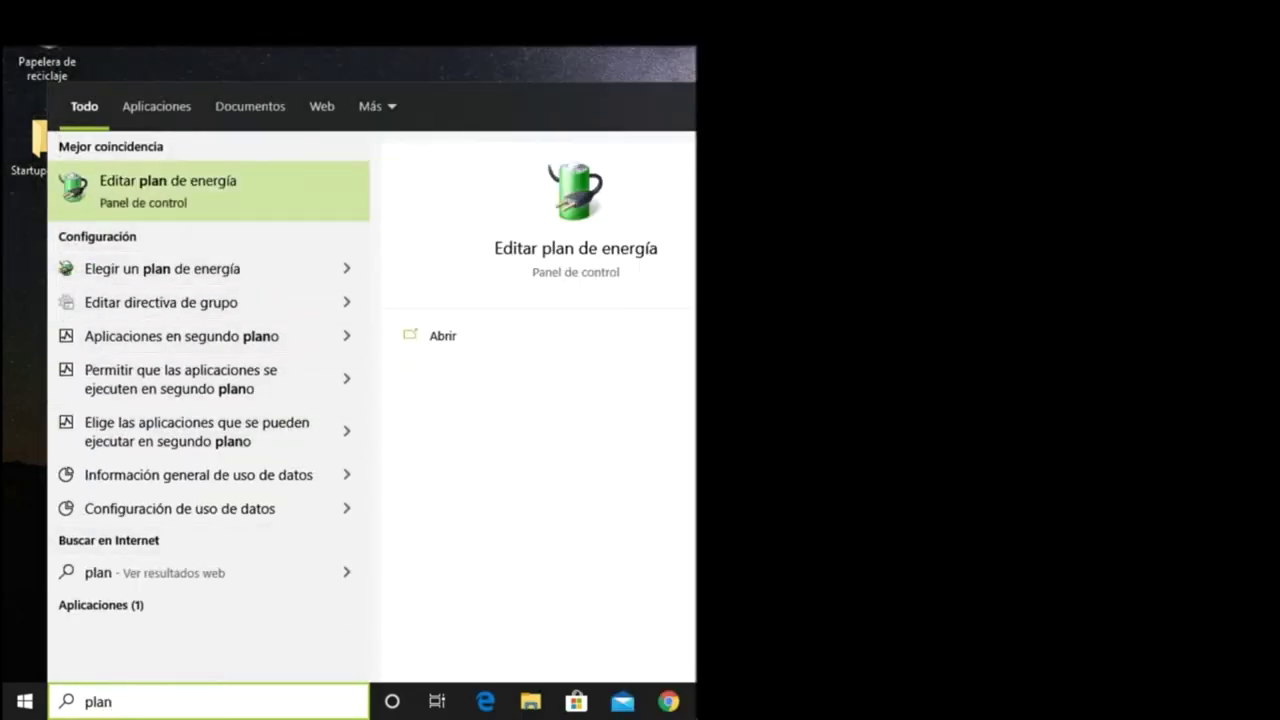
{"action": "key", "text": "Return"}
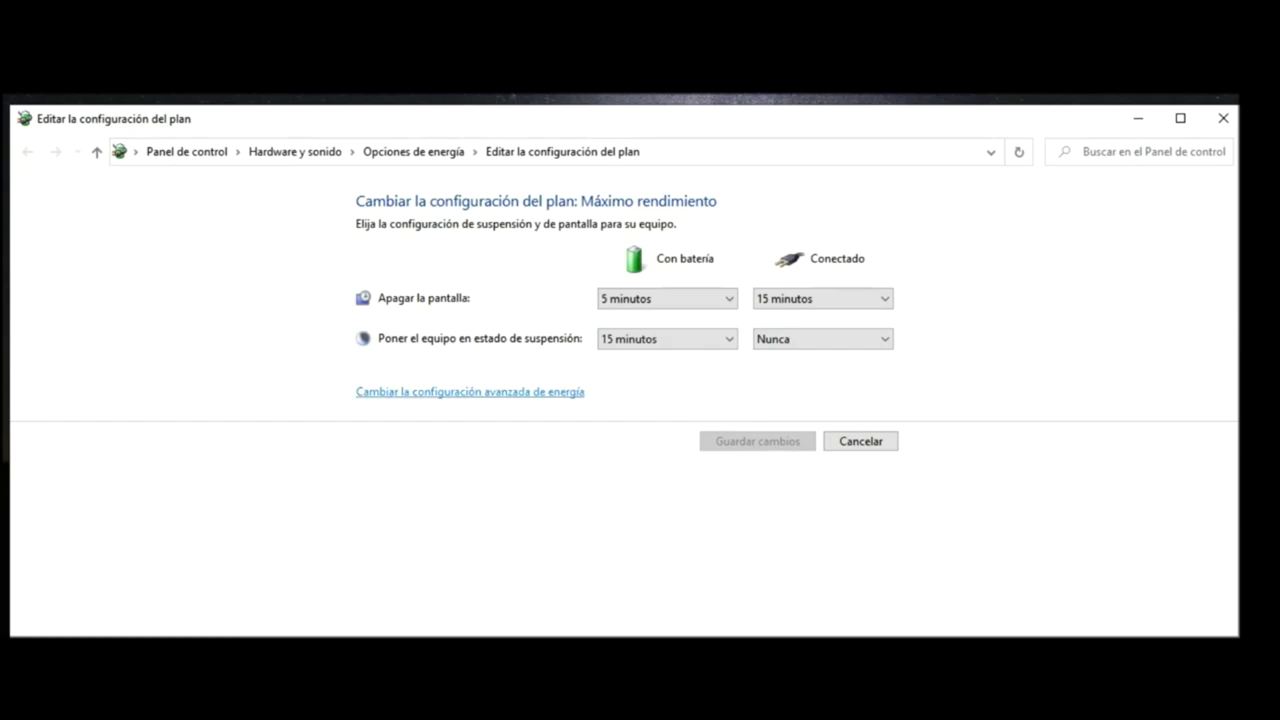
{"action": "left_click", "coordinate": [470, 391]}
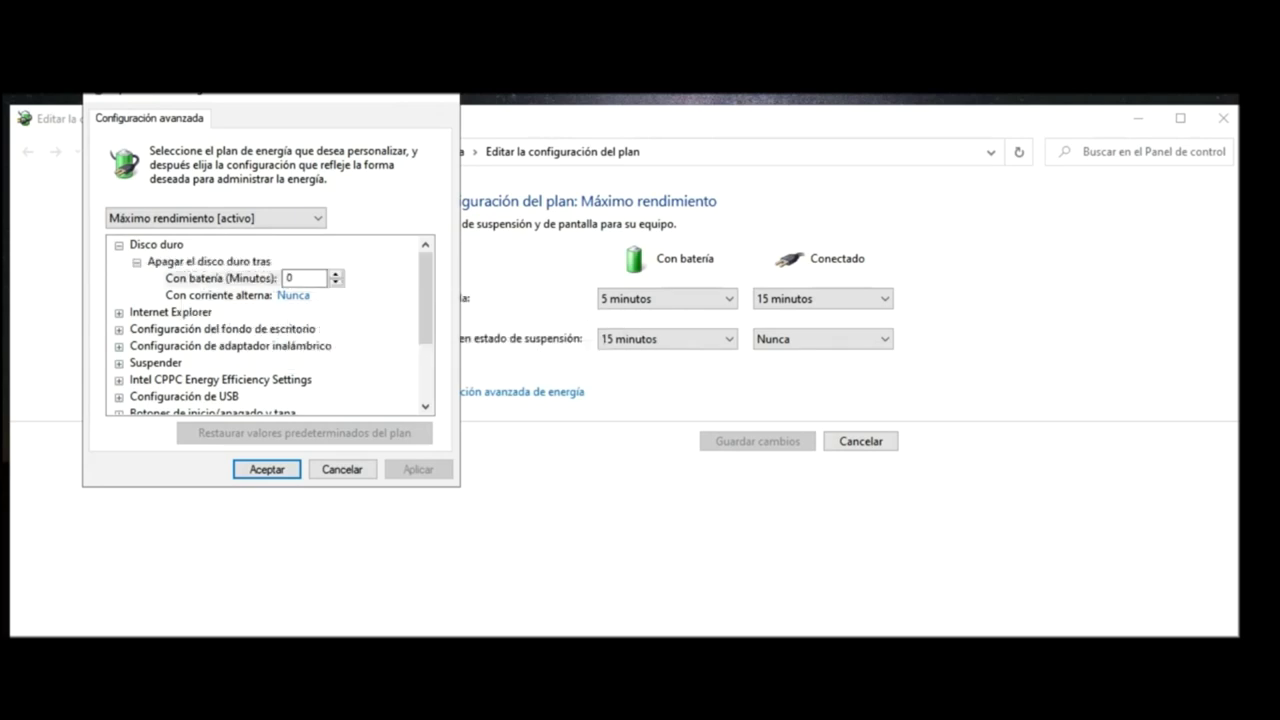
Step: Expand the maximum processor state (Estado máximo del procesador) under processor power management to check its battery and plugged-in values
{"action": "left_click_drag", "start_coordinate": [425, 298], "coordinate": [425, 324]}
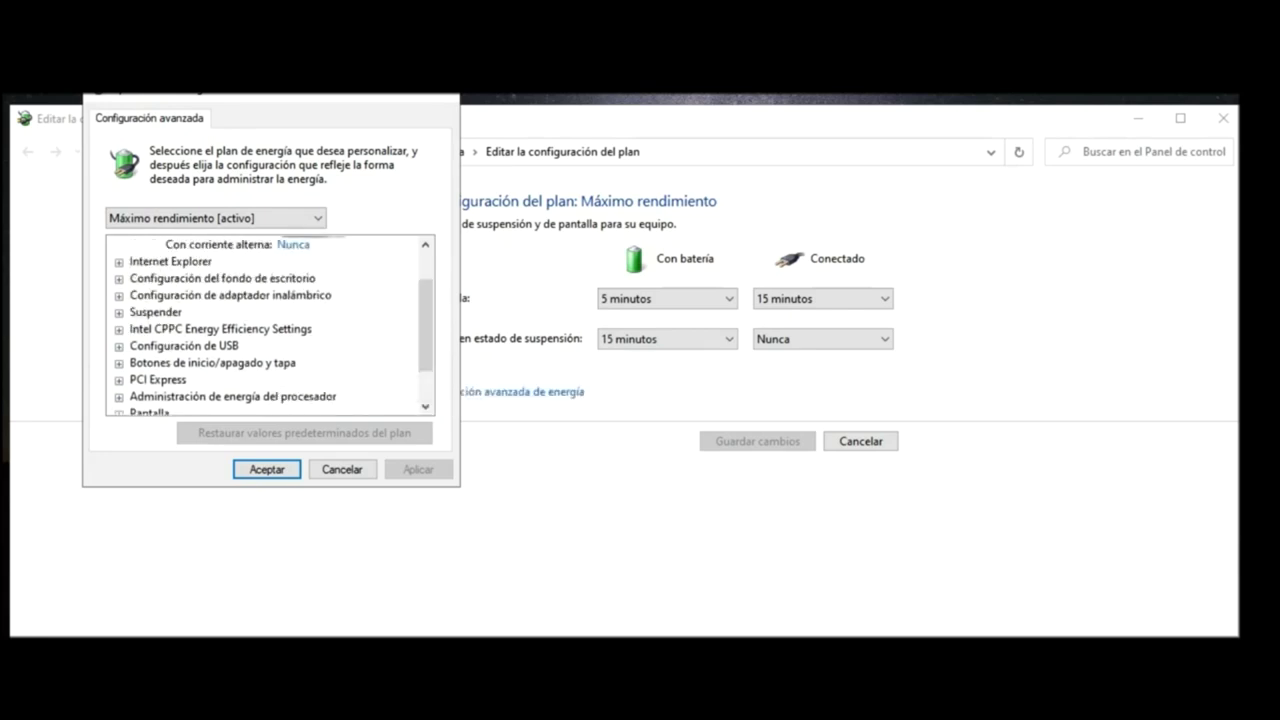
{"action": "left_click_drag", "start_coordinate": [425, 325], "coordinate": [425, 343]}
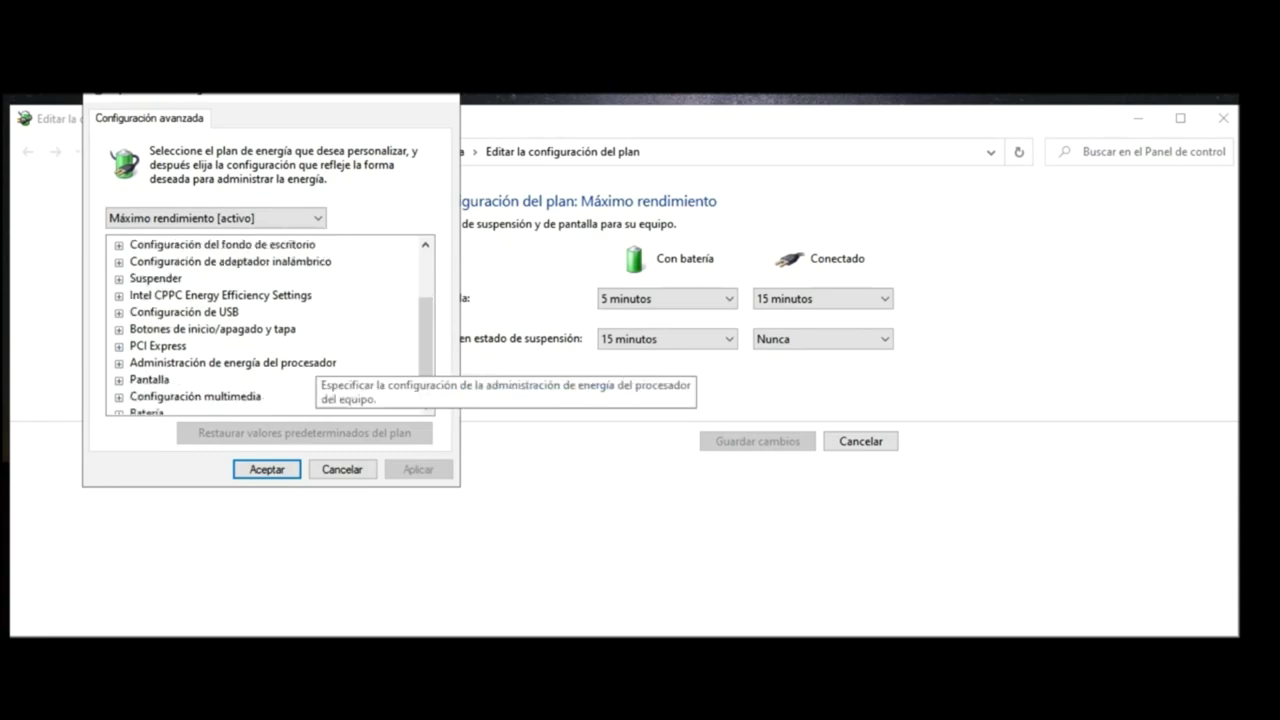
{"action": "double_click", "coordinate": [316, 362]}
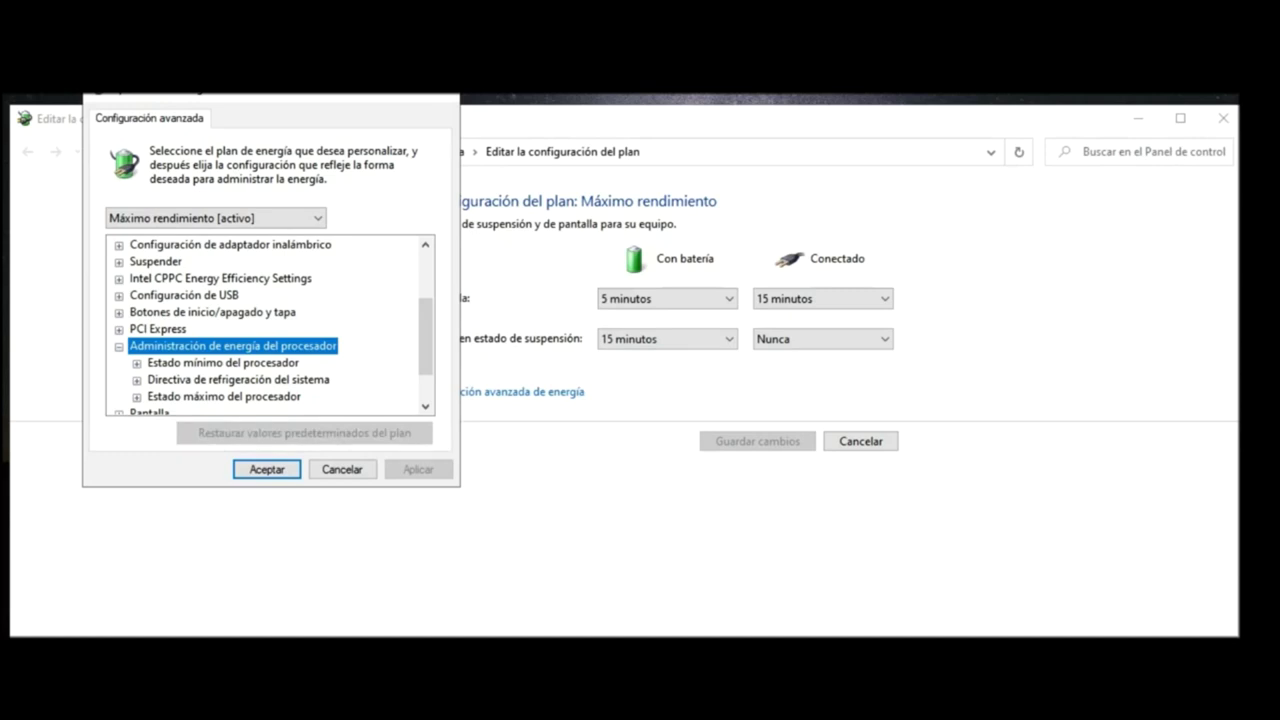
{"action": "left_click", "coordinate": [137, 396]}
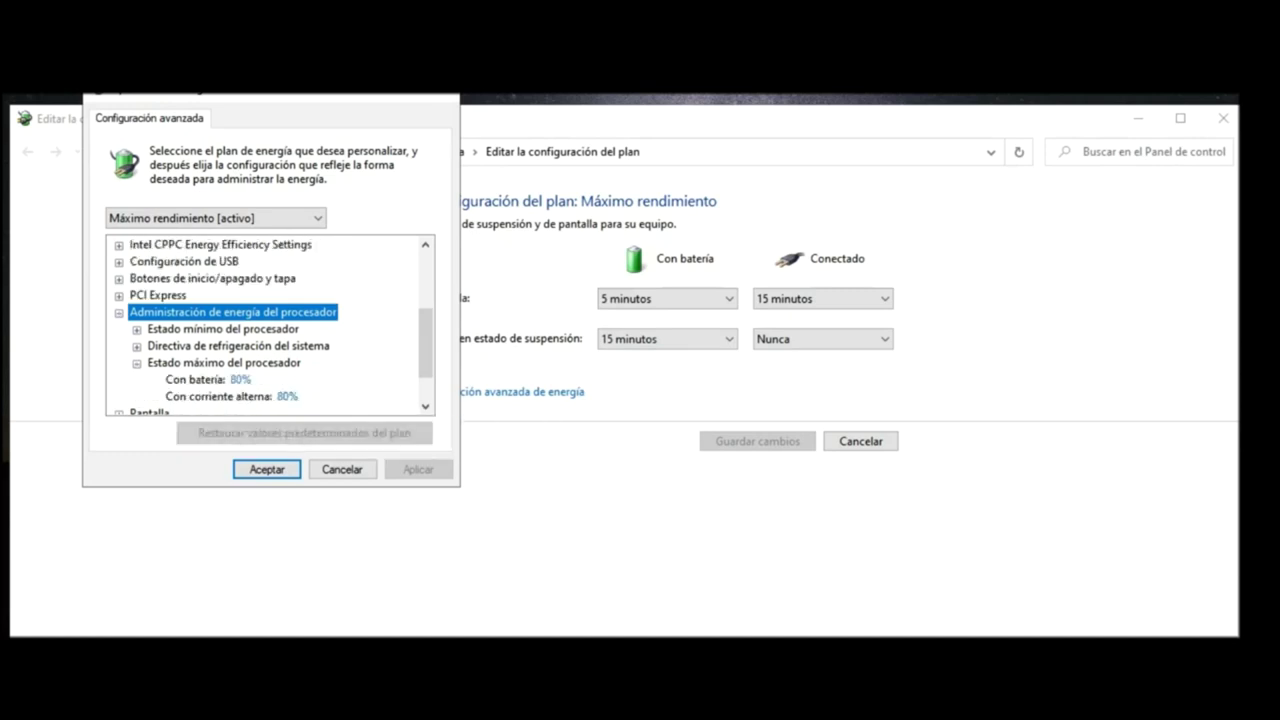
{"action": "scroll", "coordinate": [270, 325], "scroll_direction": "down", "scroll_amount": 1}
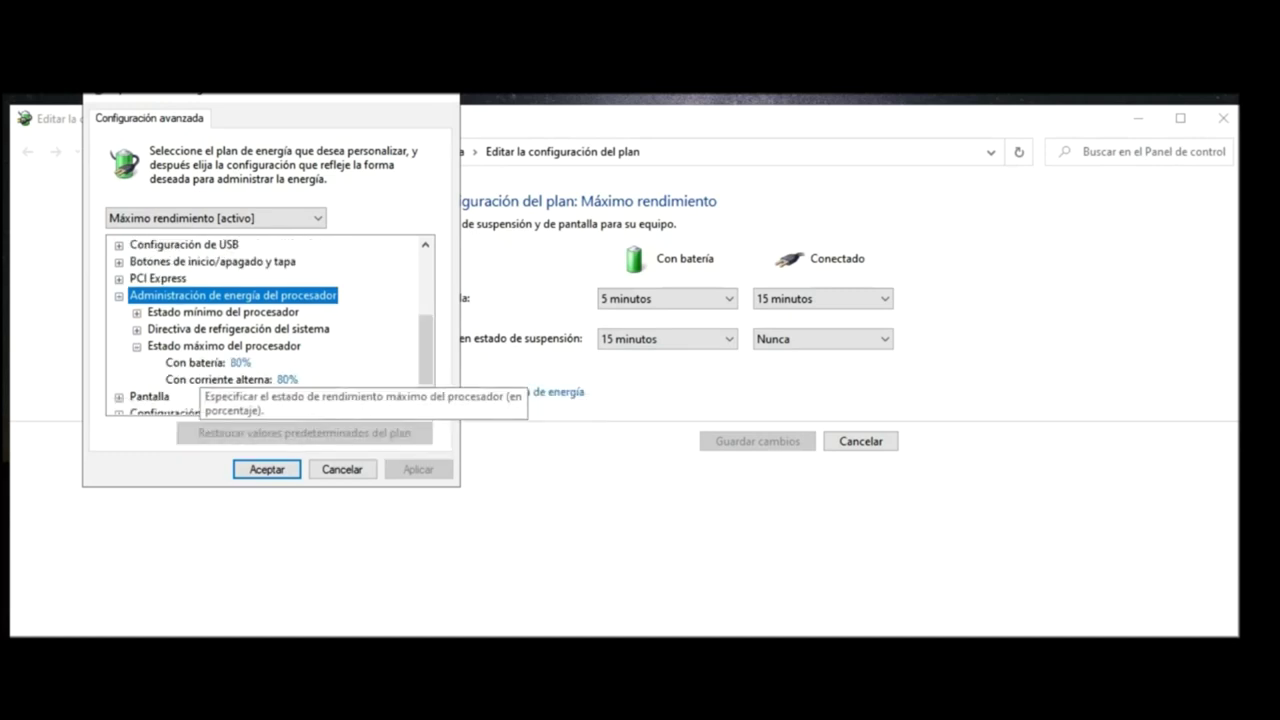